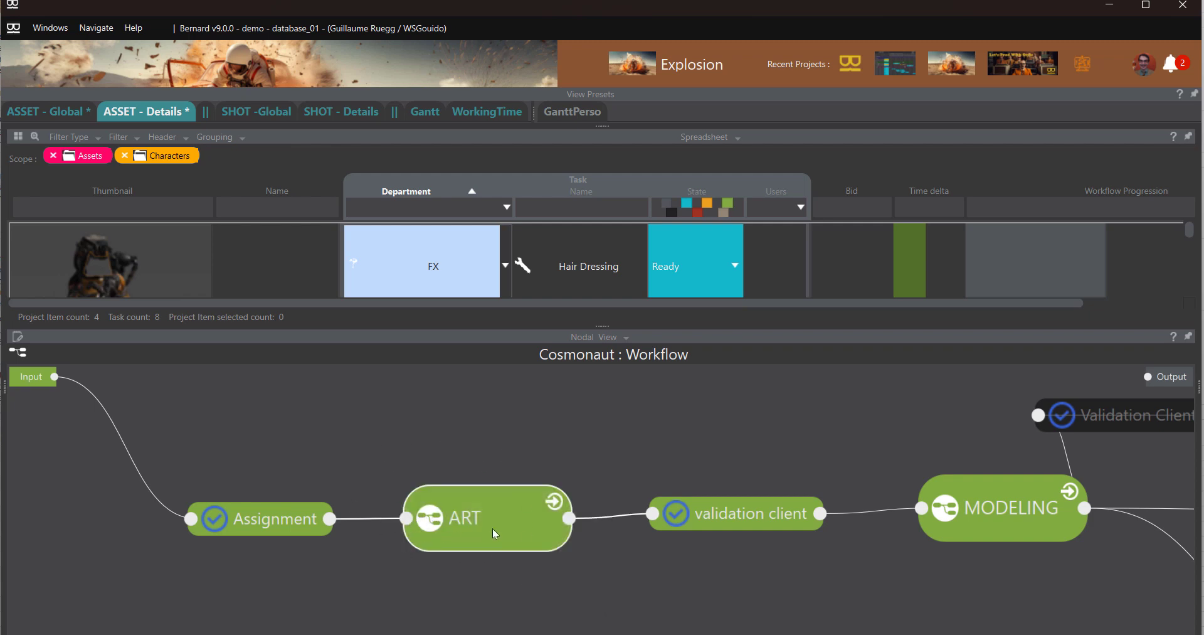
# Step: Examine the tasks inside the ART and MODELING sub-workflows of Cosmonaut, returning to the main workflow after each
pyautogui.click(552, 500)
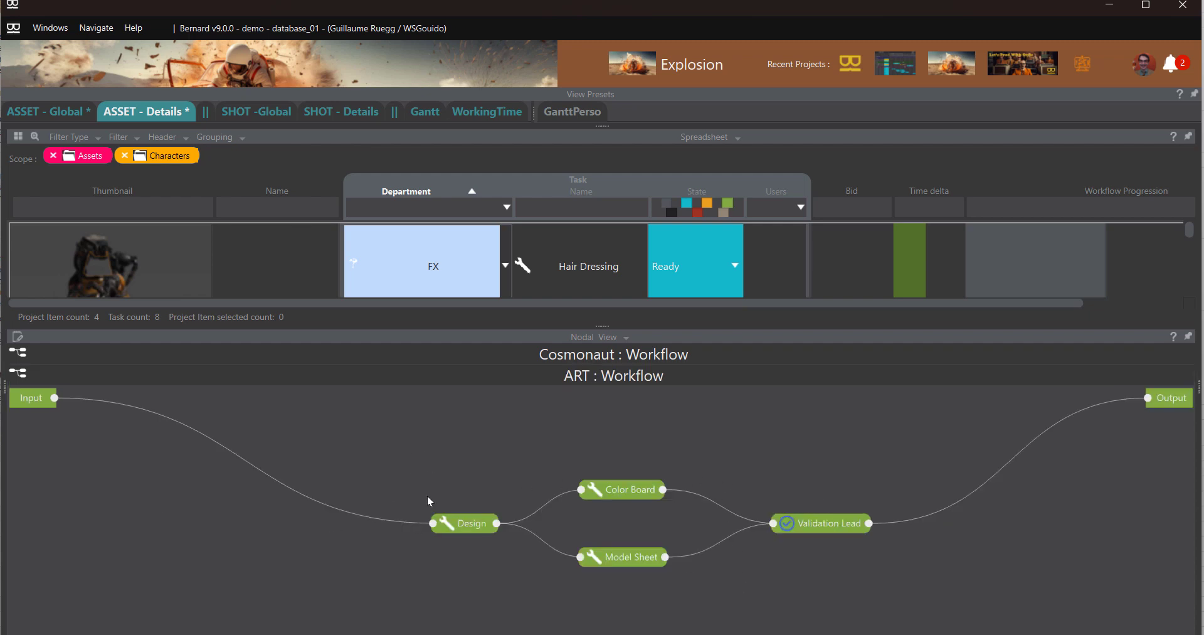
pyautogui.moveTo(429, 502); pyautogui.dragTo(510, 560)
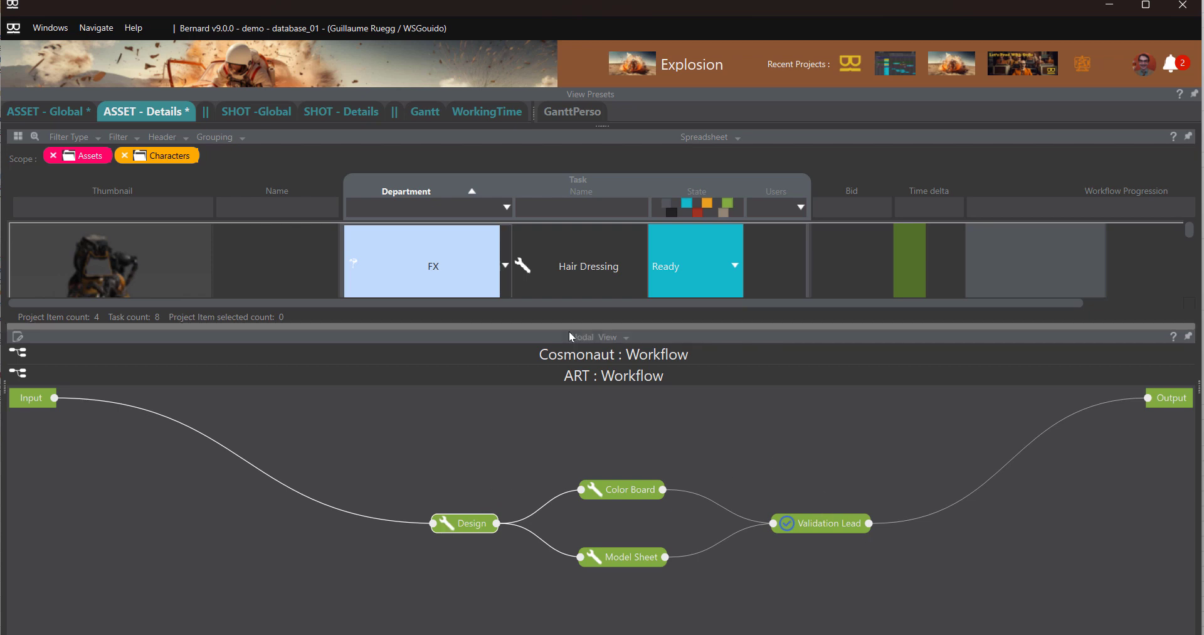
pyautogui.click(585, 362)
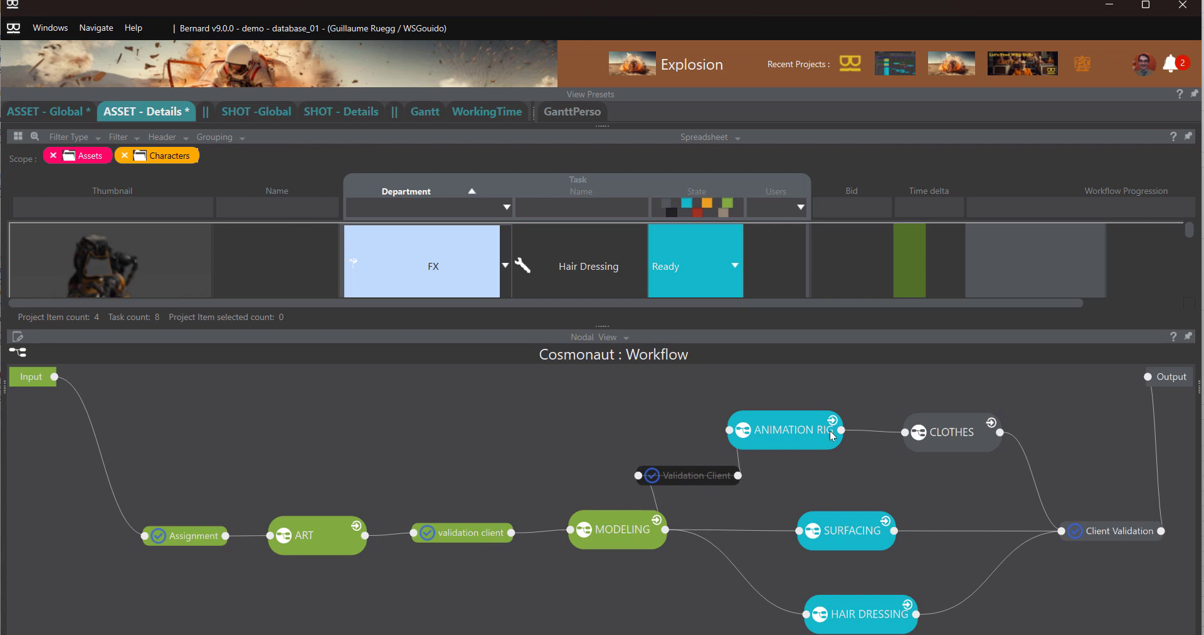
pyautogui.click(655, 520)
pyautogui.moveTo(597, 475); pyautogui.dragTo(727, 618)
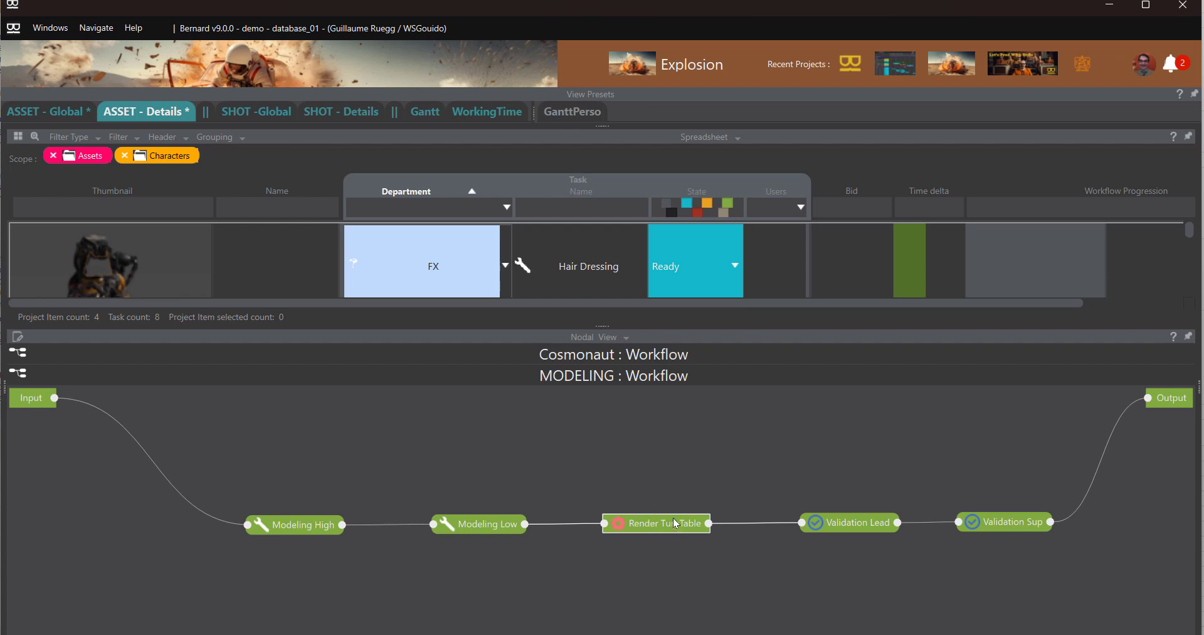
pyautogui.click(528, 353)
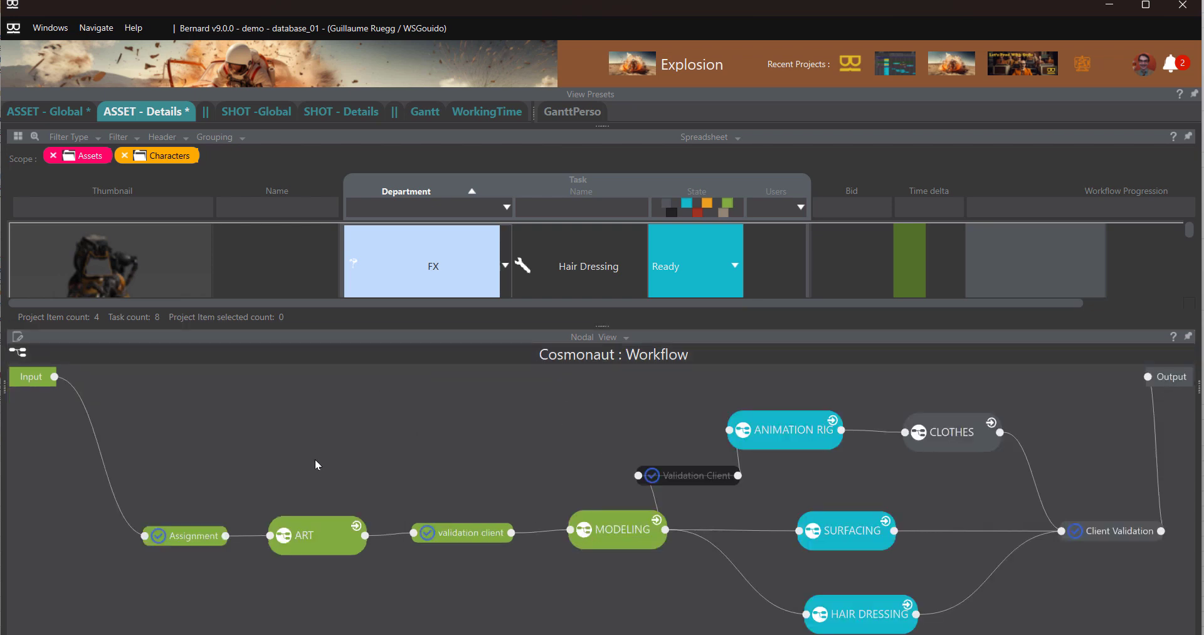
# Step: Show the Assignment task's properties beside the workflow and browse the roles and users it can be assigned to
pyautogui.click(171, 538)
pyautogui.moveTo(1197, 313); pyautogui.dragTo(937, 318)
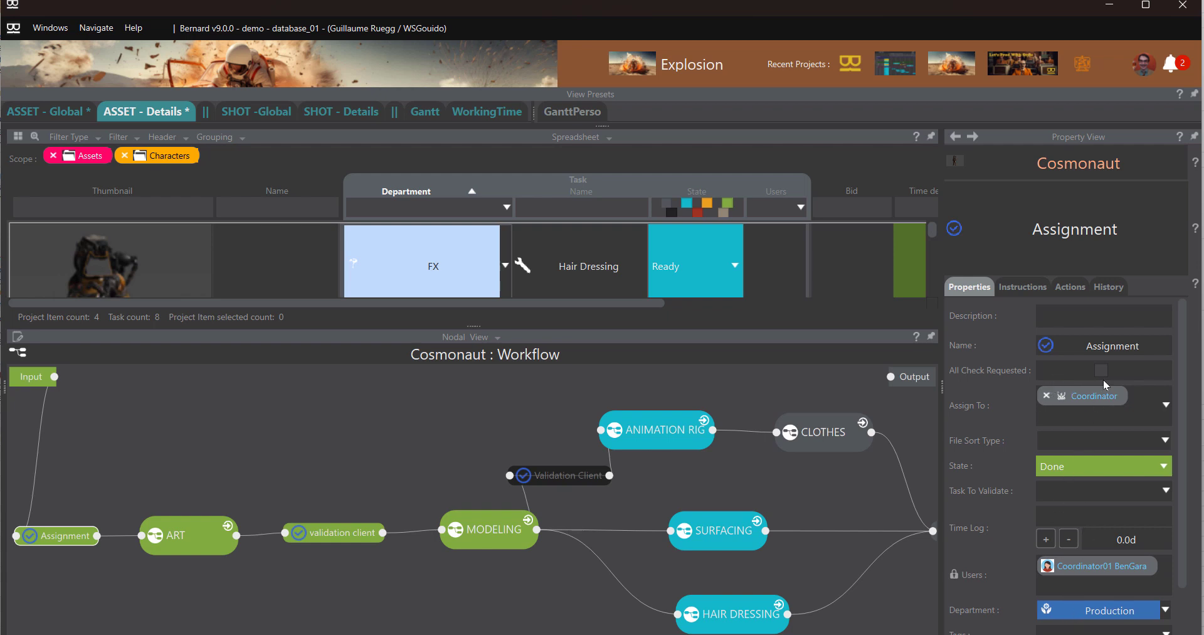
pyautogui.click(1164, 407)
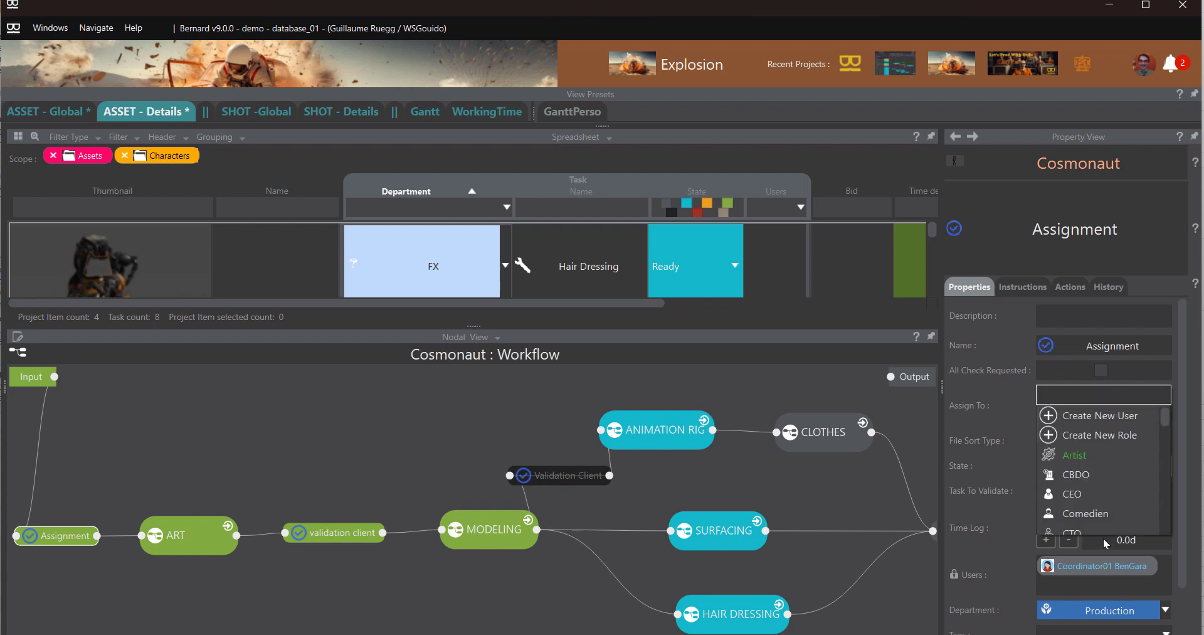
pyautogui.scroll(-5, 1103, 467)
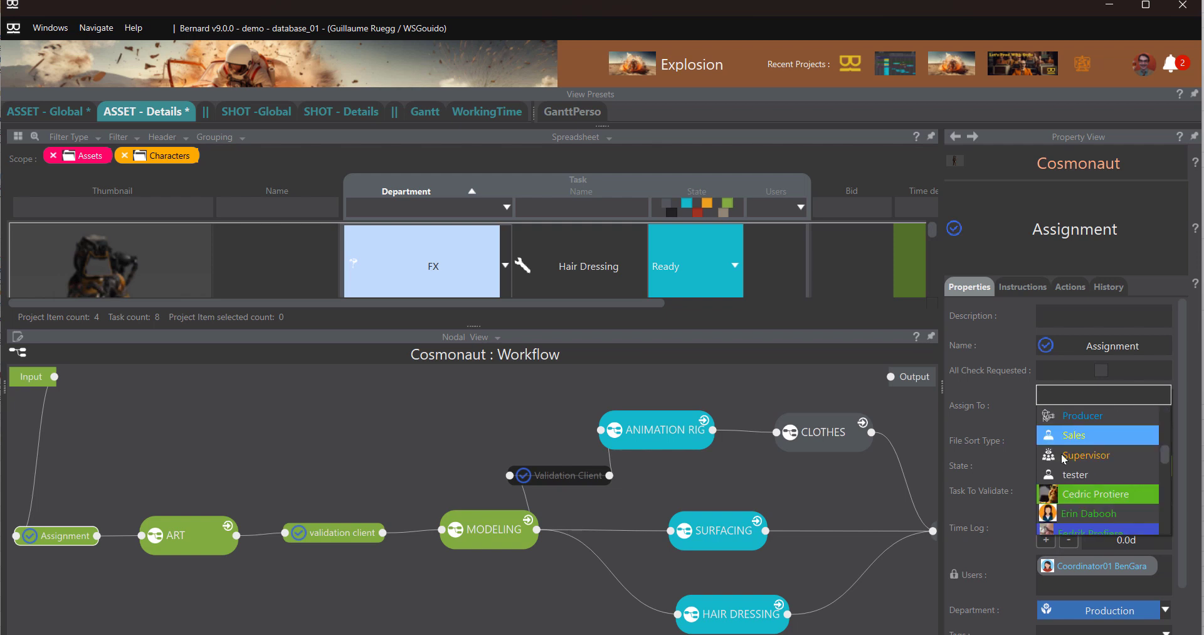
pyautogui.scroll(-5, 1105, 458)
pyautogui.scroll(5, 1097, 473)
pyautogui.click(437, 594)
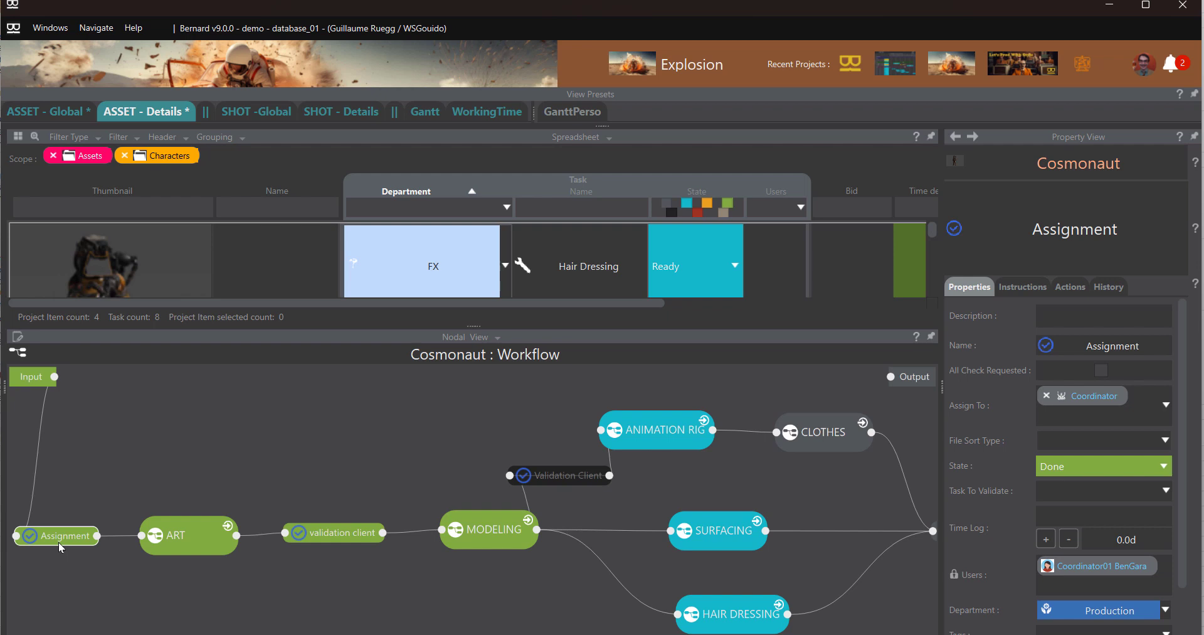
# Step: Set the Assignment task's state first to Ready and then to WIP in its properties
pyautogui.click(1102, 466)
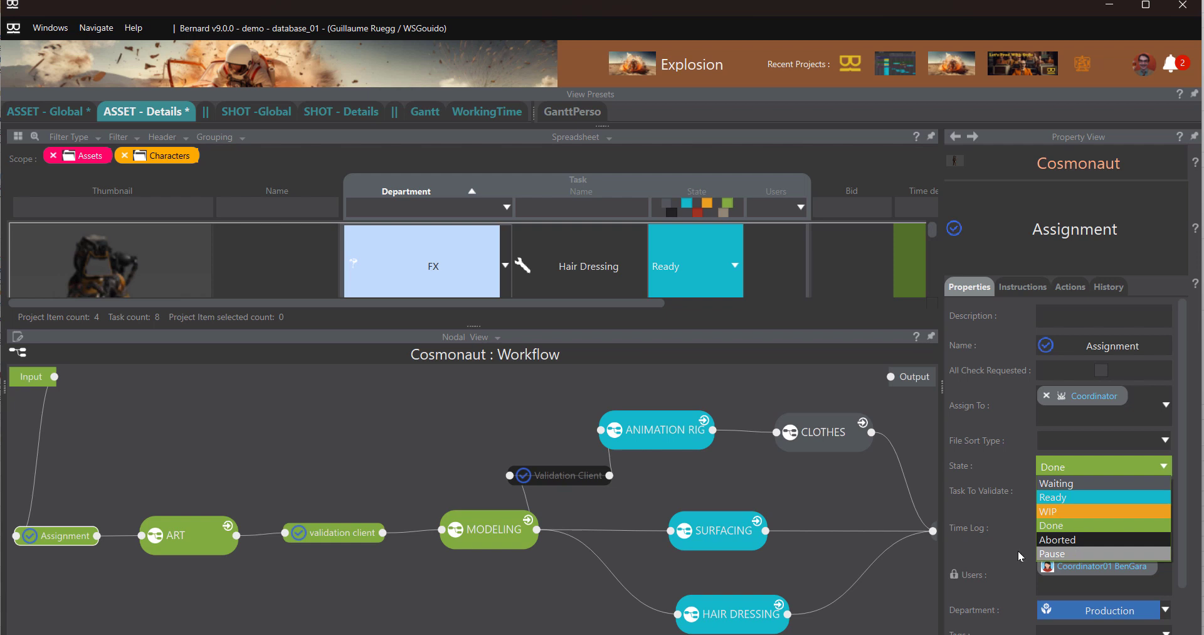
pyautogui.click(1064, 497)
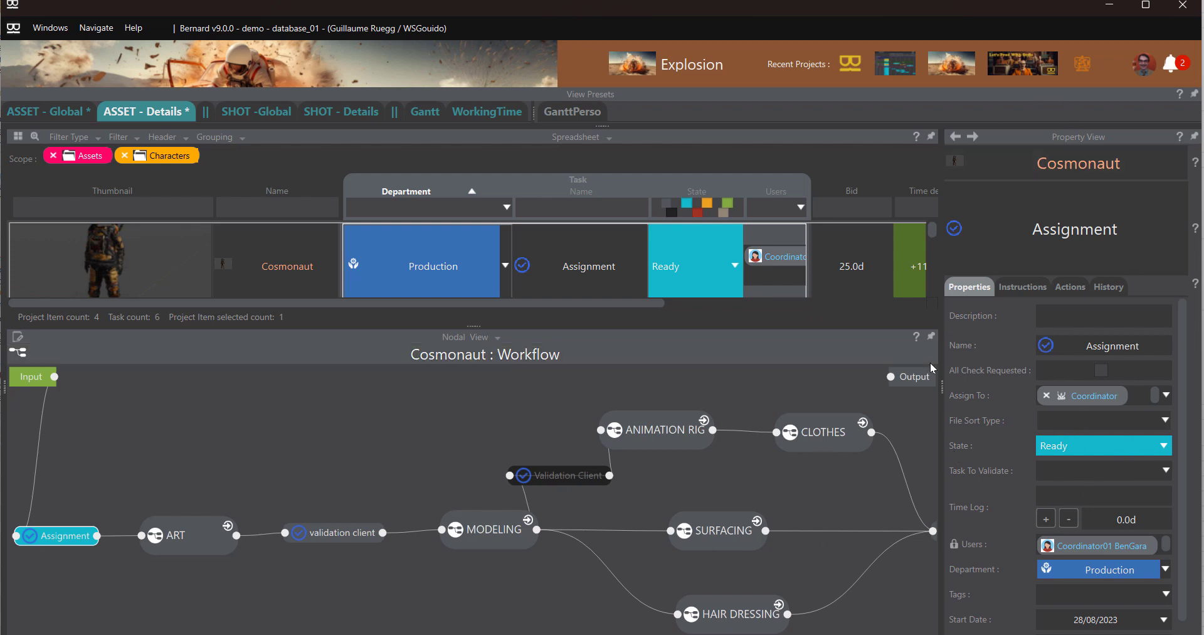
pyautogui.moveTo(942, 366); pyautogui.dragTo(874, 366)
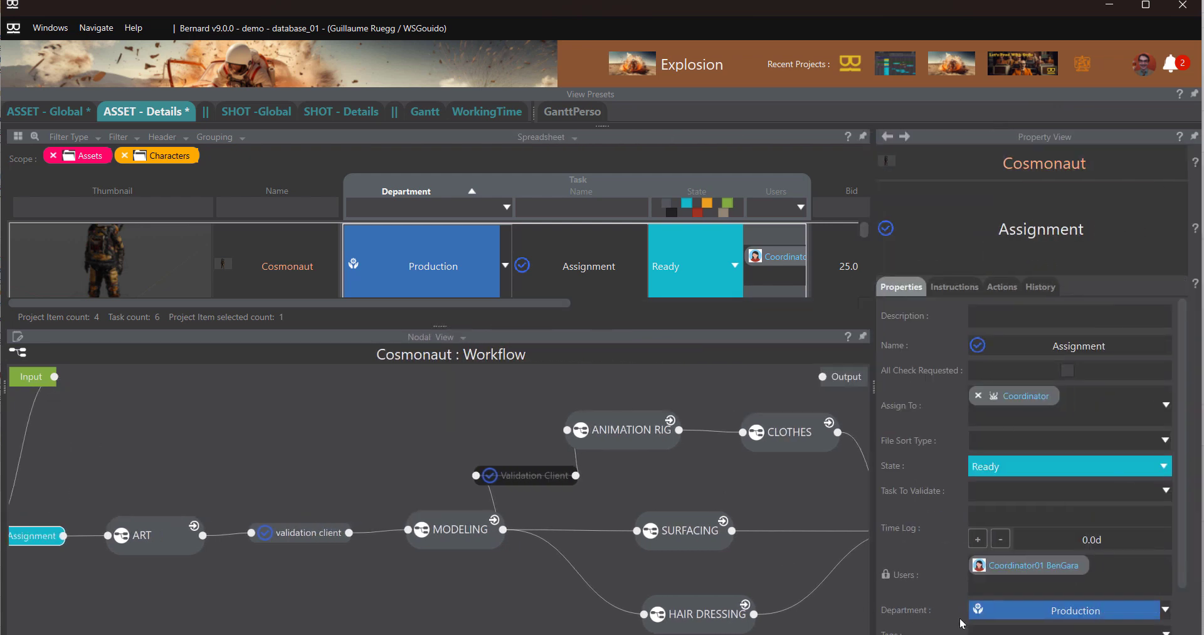
pyautogui.click(1079, 466)
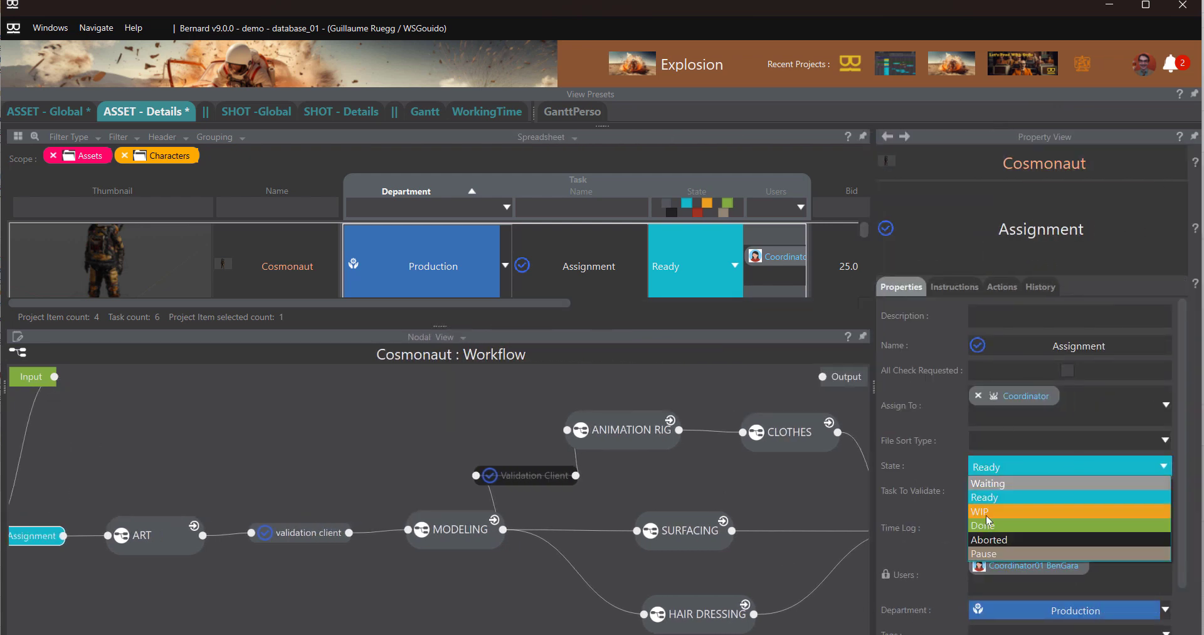
pyautogui.click(1009, 512)
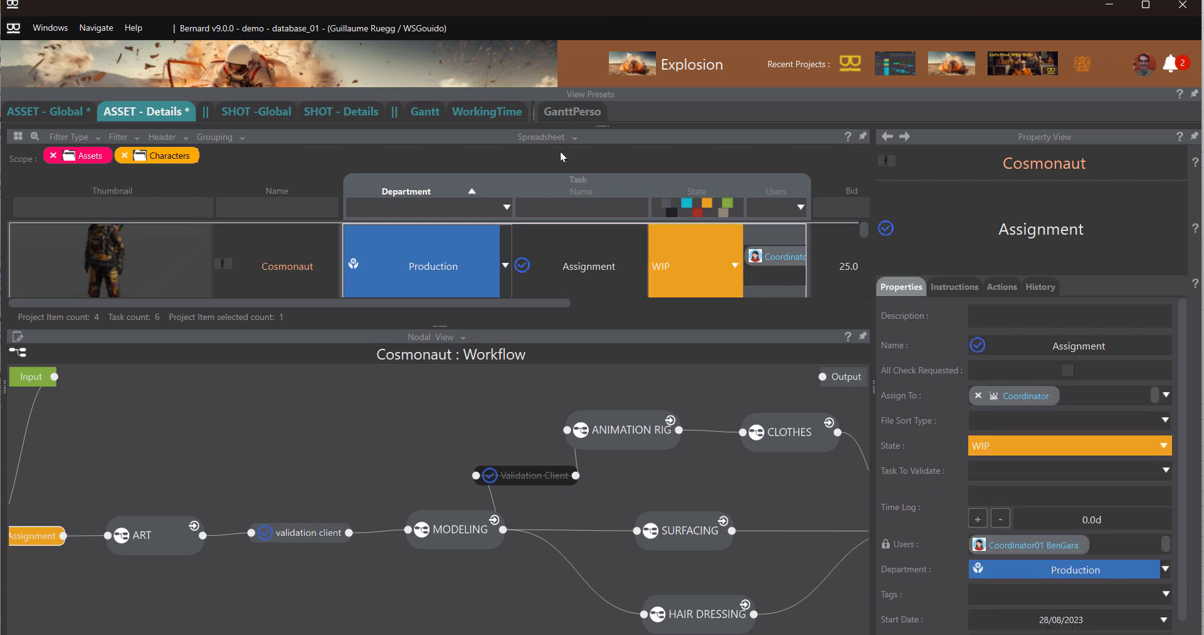
# Step: Enlarge the spreadsheet and use it to set Cosmonaut's Assignment task to Pause, then to Done
pyautogui.moveTo(423, 326); pyautogui.dragTo(415, 415)
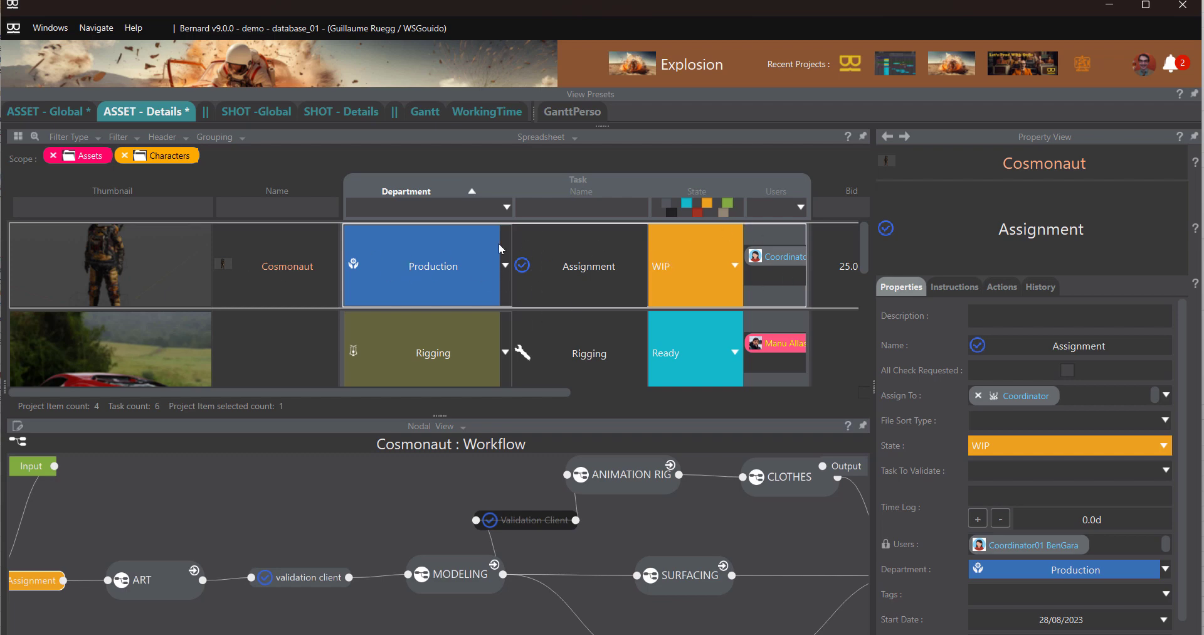
pyautogui.click(728, 272)
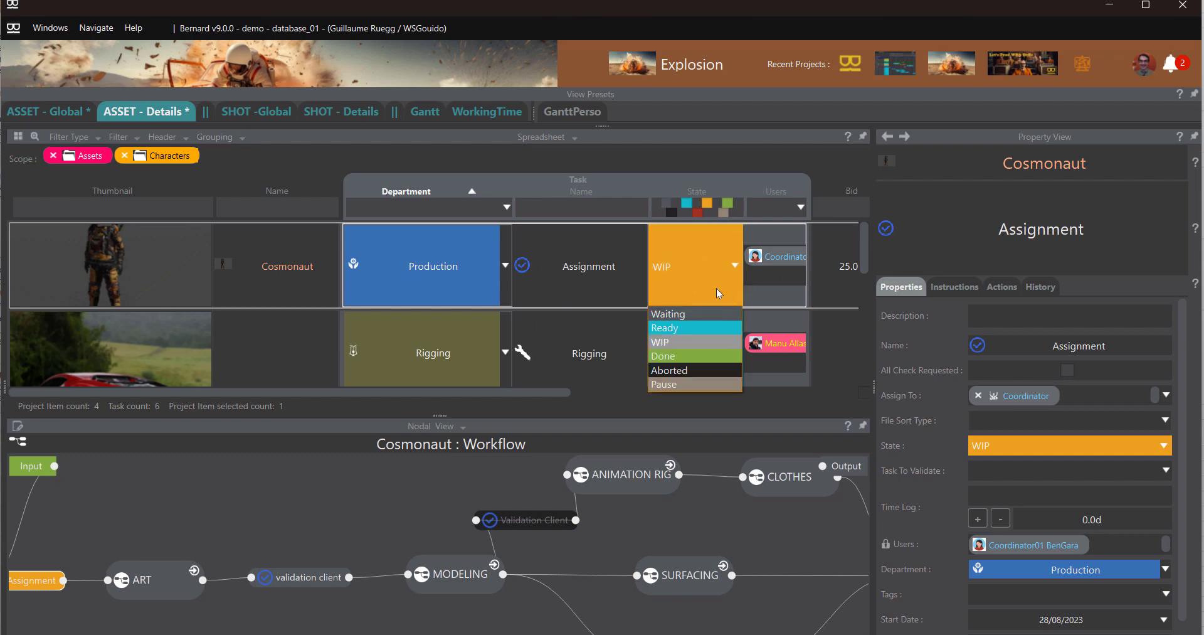
pyautogui.click(688, 383)
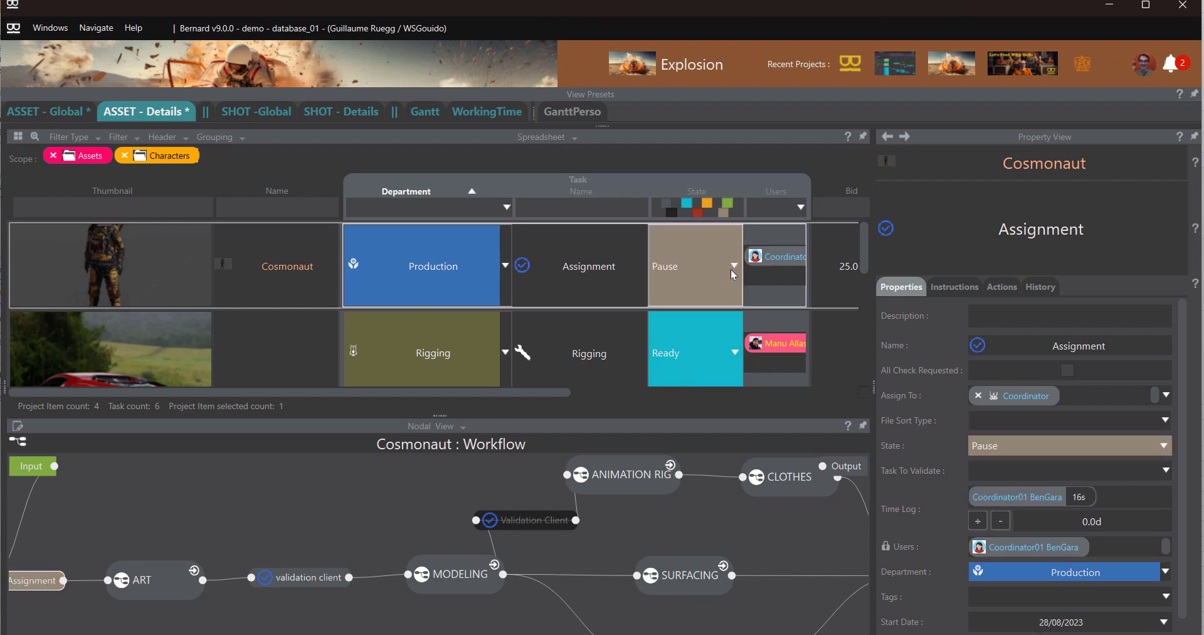
pyautogui.click(734, 267)
pyautogui.click(690, 355)
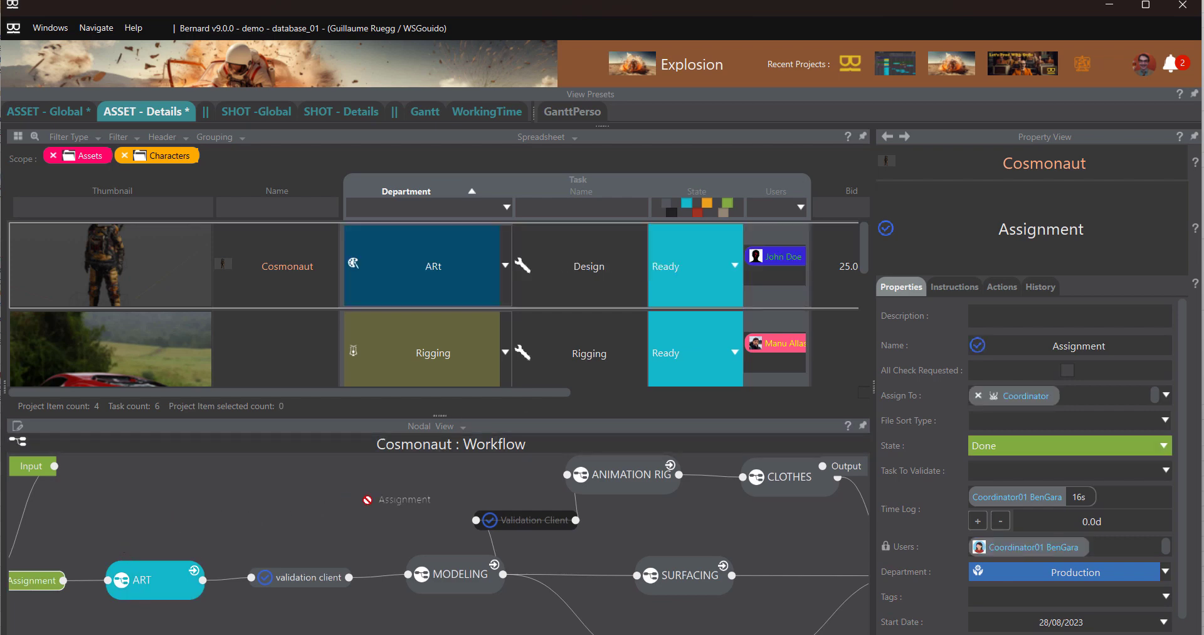
# Step: Set the Design task in the ART sub-workflow to WIP and return to the Cosmonaut workflow
pyautogui.scroll(1, 196, 522)
pyautogui.moveTo(171, 538); pyautogui.dragTo(436, 506)
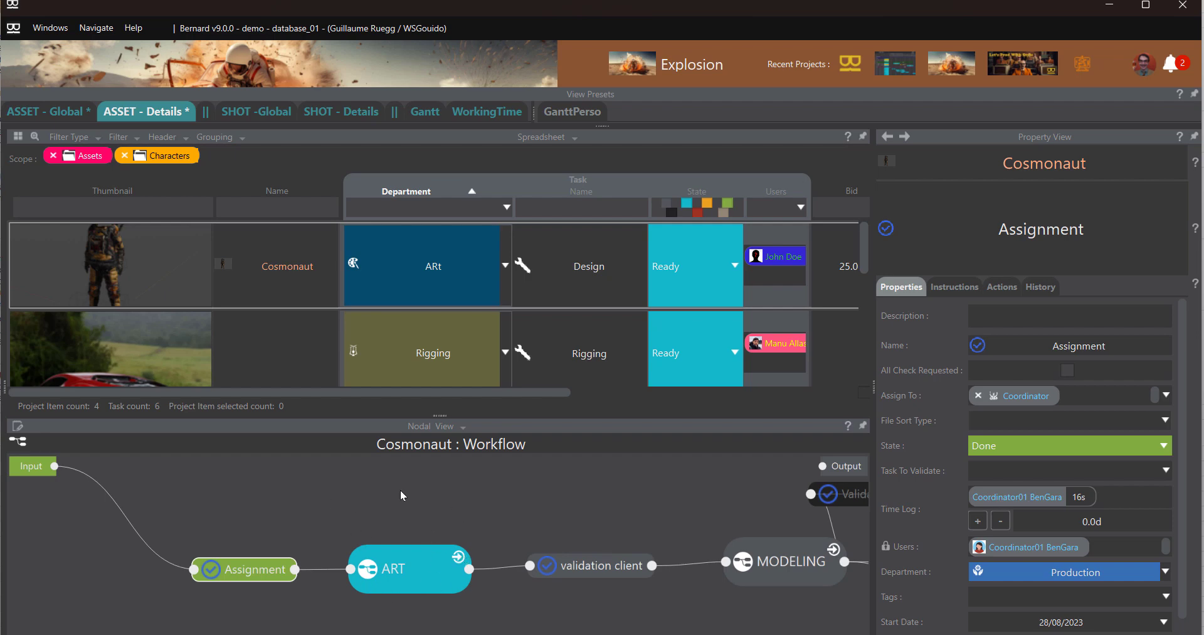
pyautogui.click(458, 557)
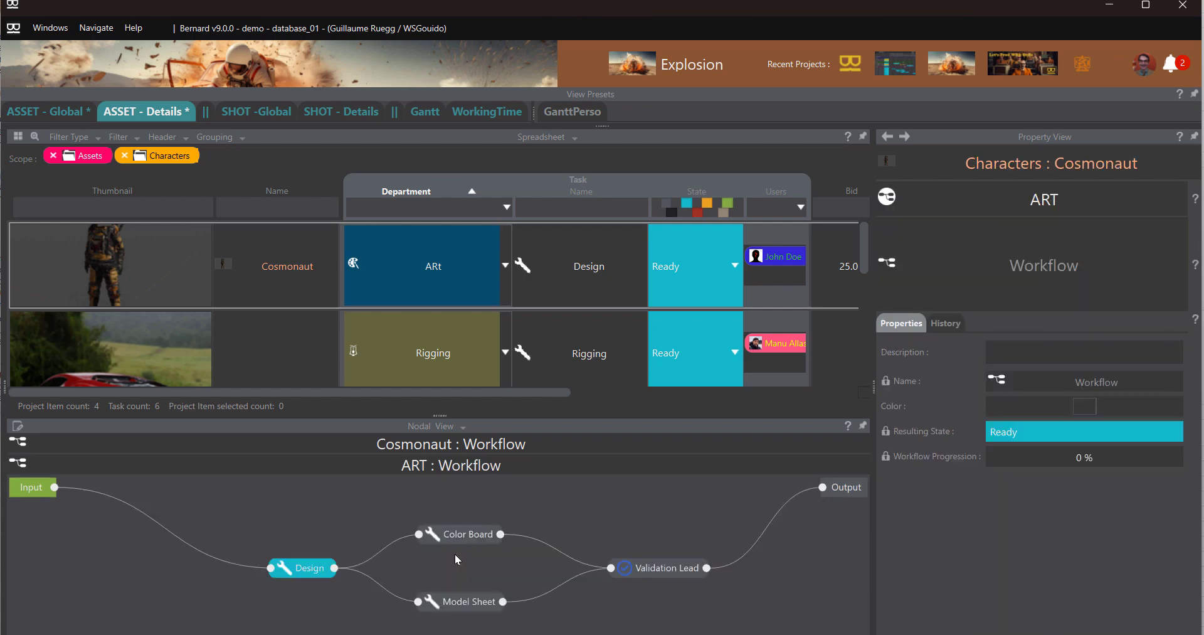
pyautogui.click(313, 570)
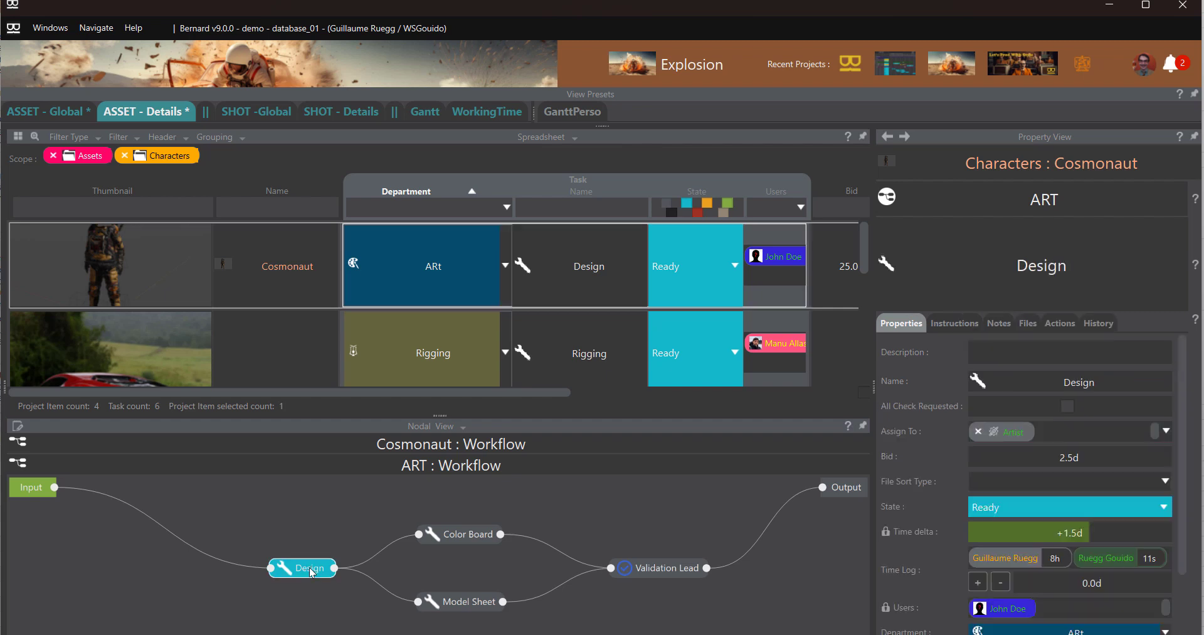
pyautogui.click(1020, 514)
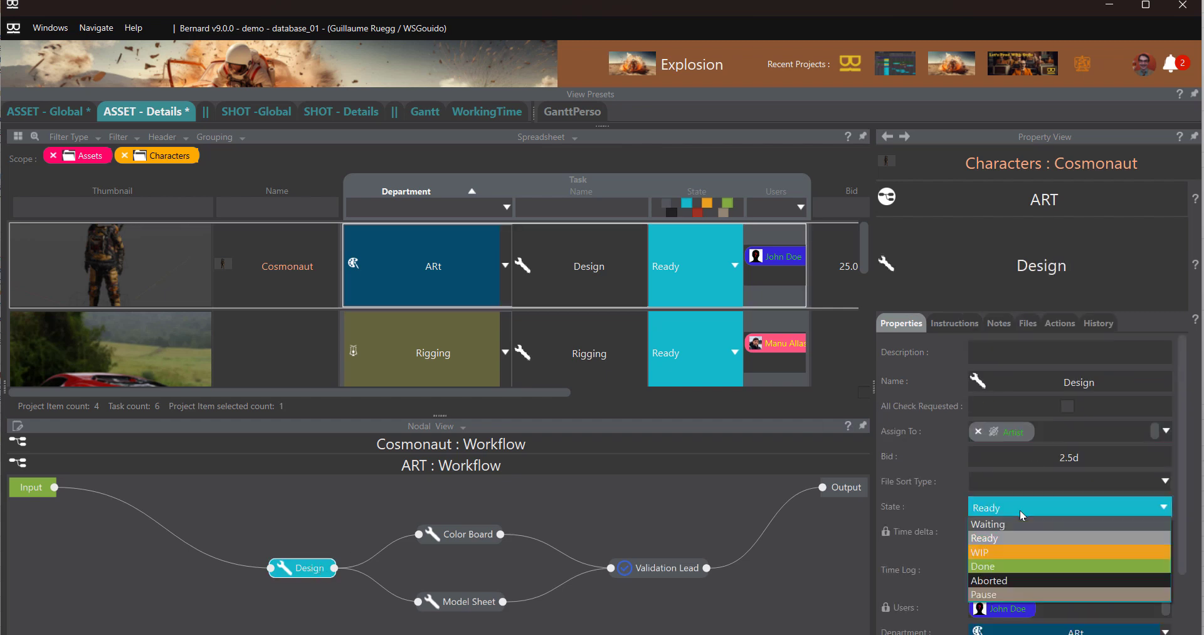
pyautogui.click(1004, 551)
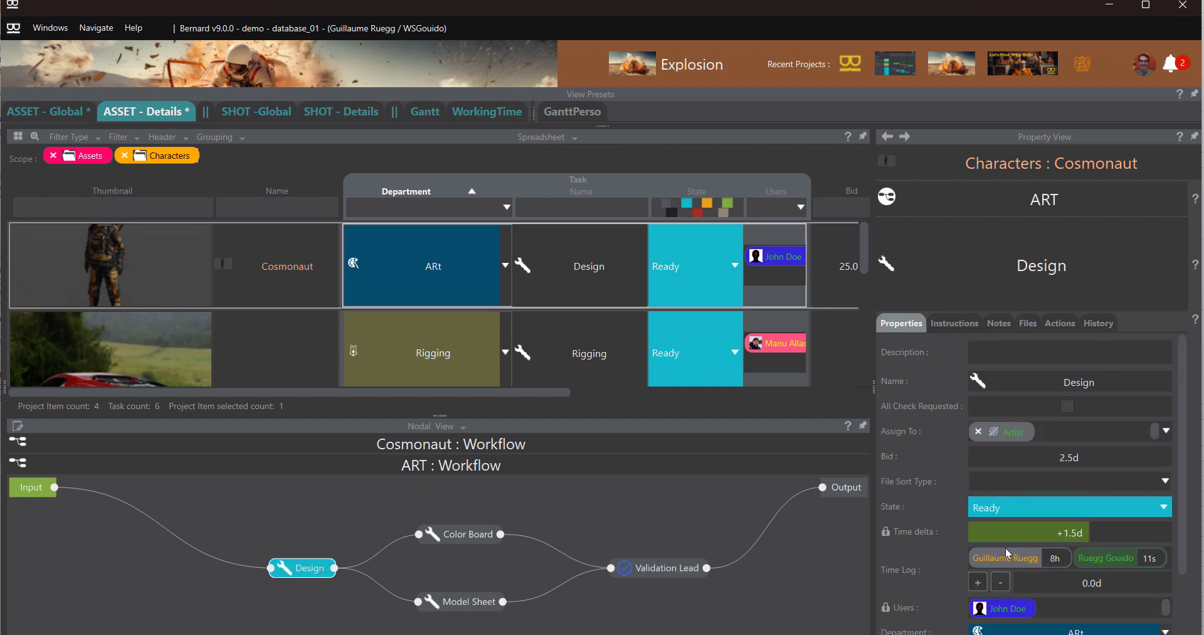
pyautogui.click(463, 470)
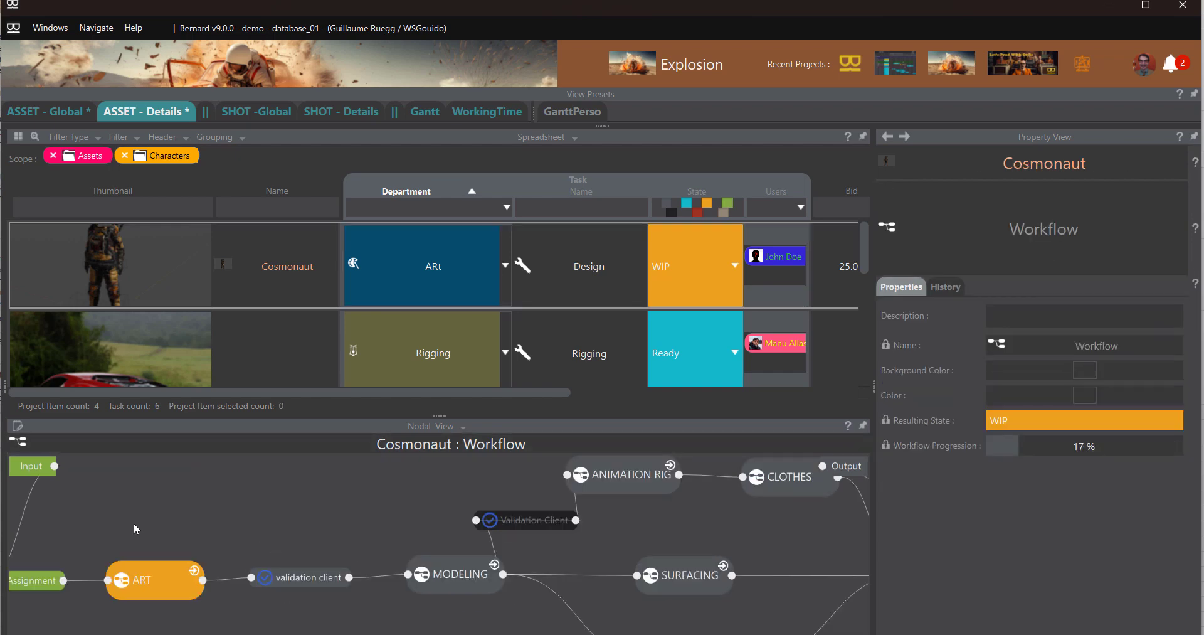
# Step: Set the Design, Color Board and Model Sheet tasks in the ART sub-workflow to Done together and return to the Cosmonaut workflow
pyautogui.moveTo(188, 535); pyautogui.dragTo(402, 510)
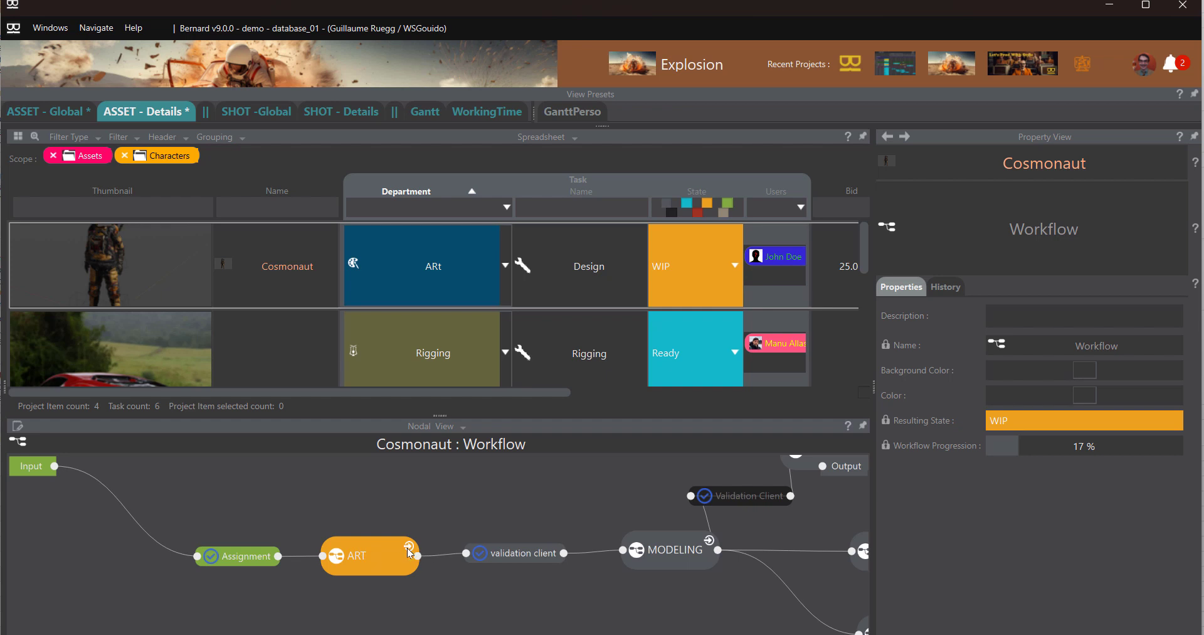
pyautogui.click(409, 545)
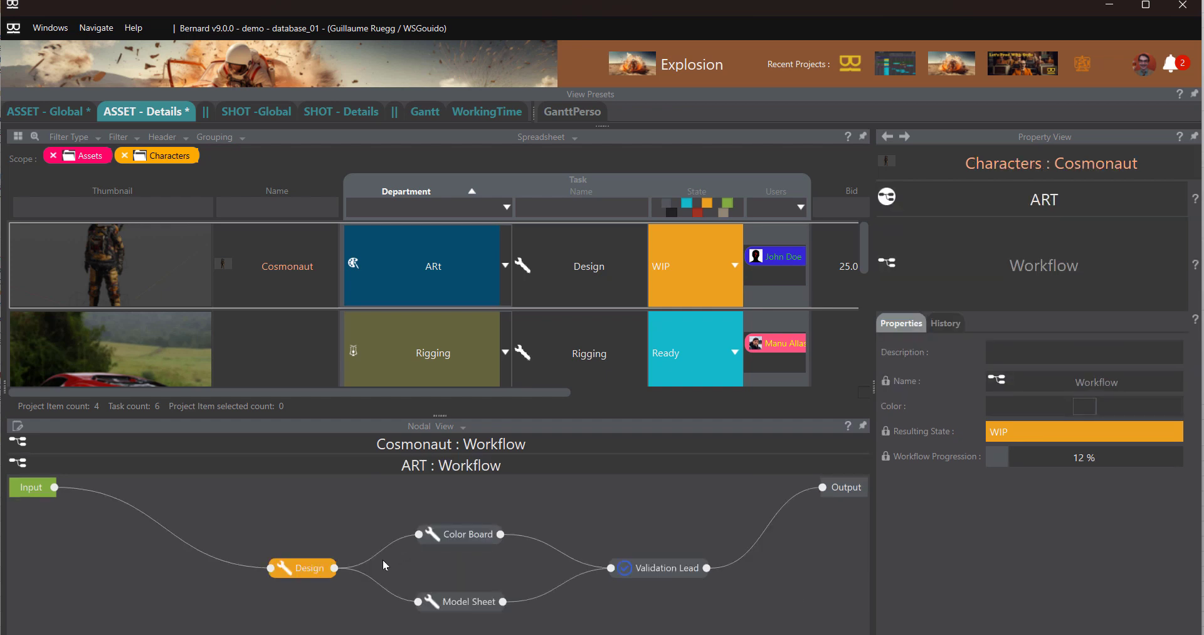
pyautogui.moveTo(209, 503); pyautogui.dragTo(493, 634)
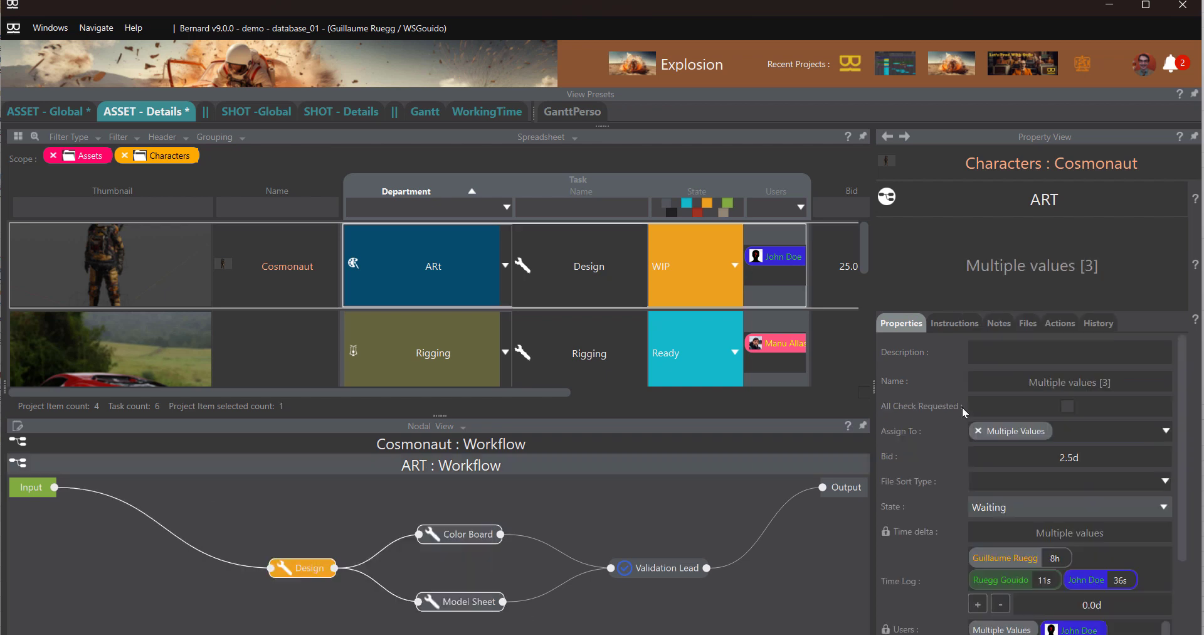
pyautogui.click(1003, 510)
pyautogui.click(991, 566)
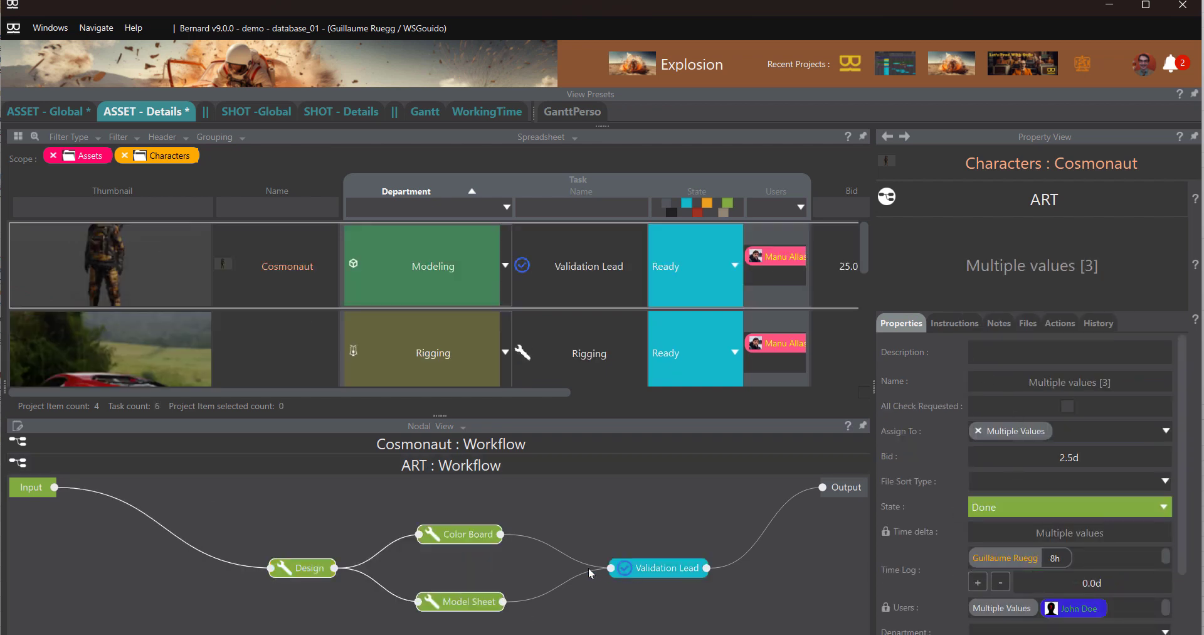
pyautogui.click(547, 450)
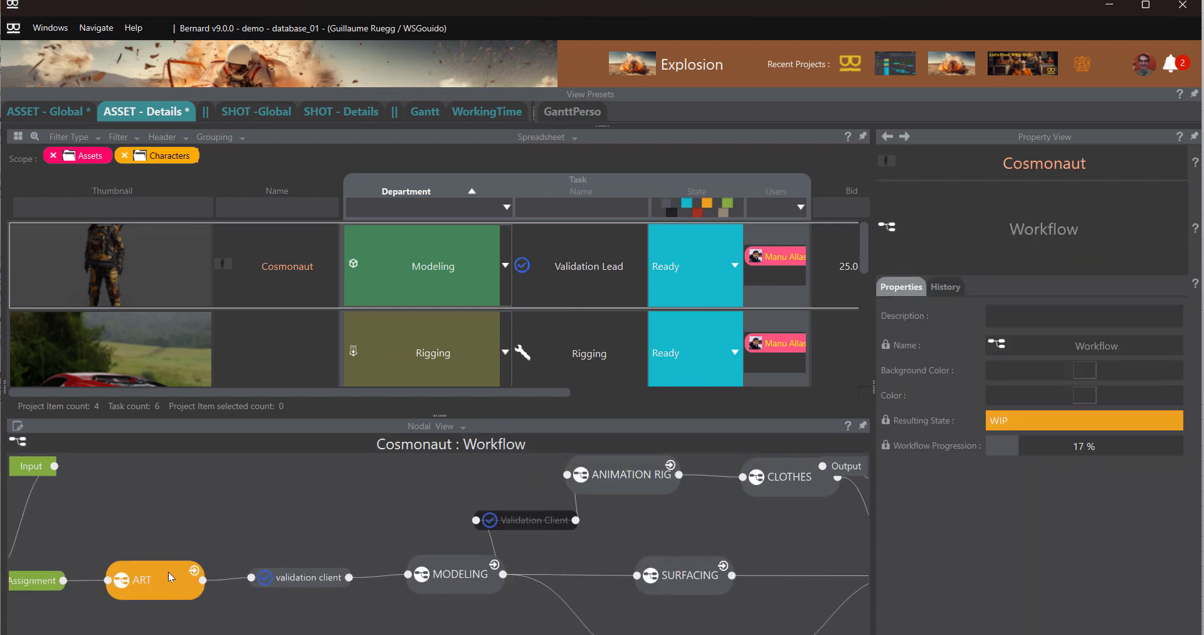
# Step: Set the Validation Lead task in the ART sub-workflow to Done and return to the validation client node in the Cosmonaut workflow
pyautogui.moveTo(167, 534); pyautogui.dragTo(308, 513)
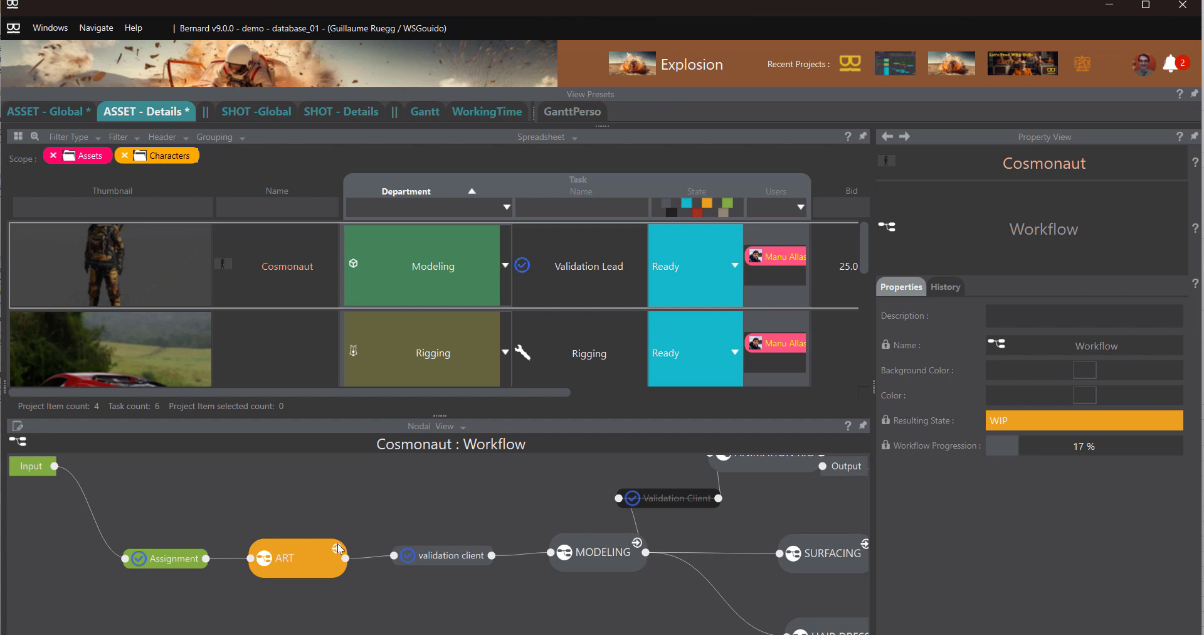
pyautogui.click(337, 551)
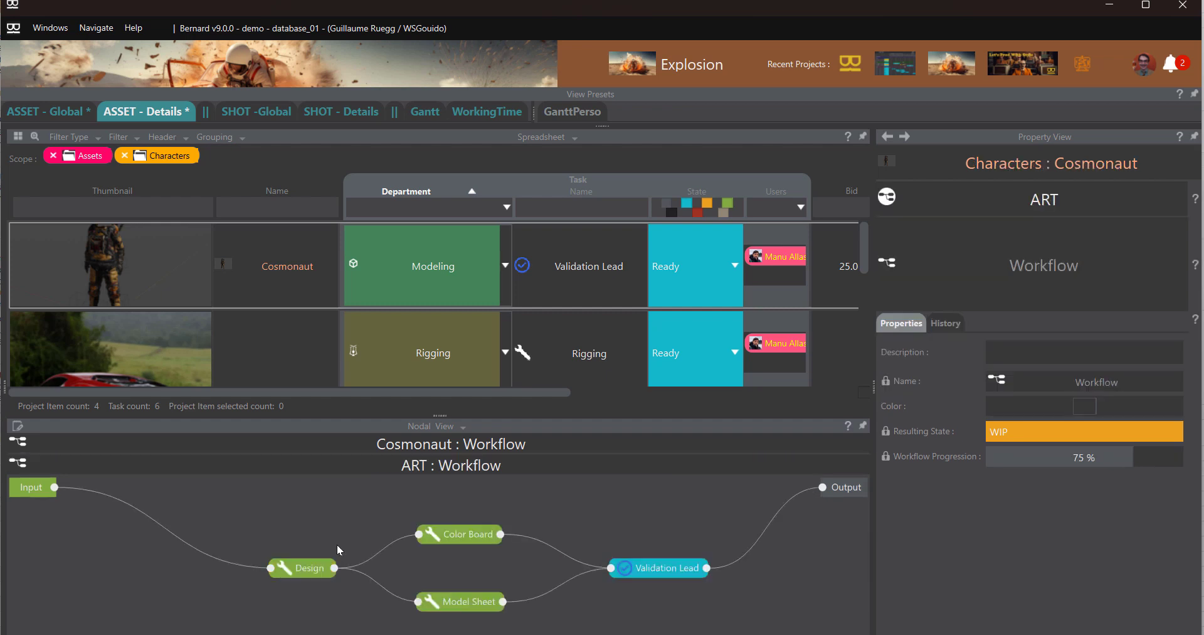
pyautogui.click(692, 569)
pyautogui.click(1023, 480)
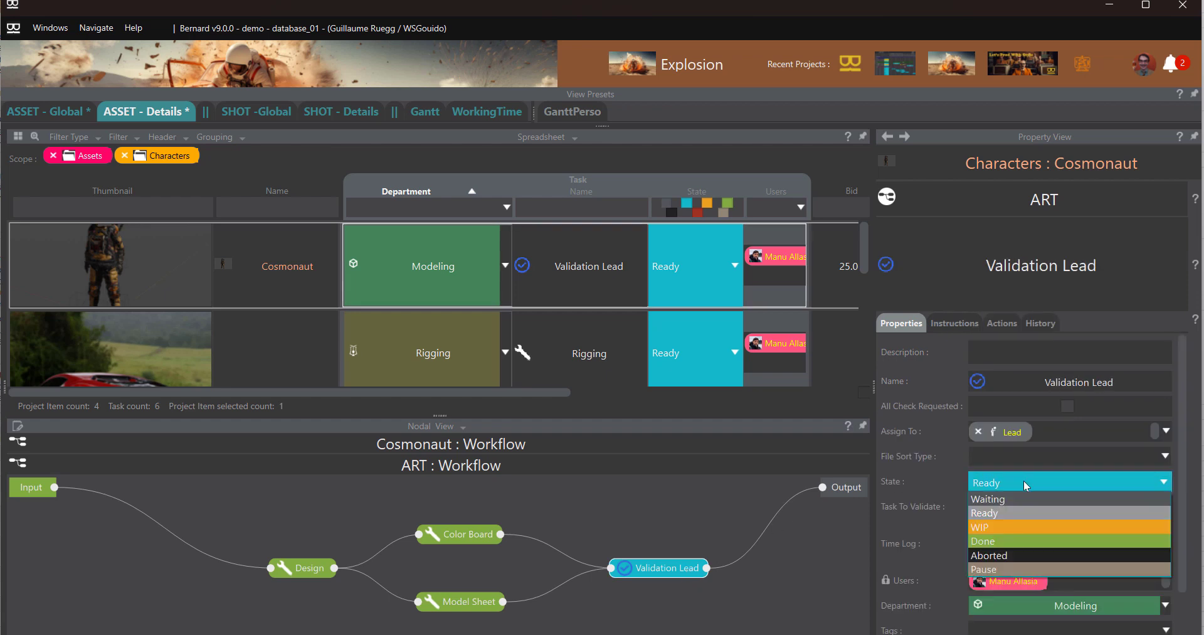
pyautogui.click(1006, 542)
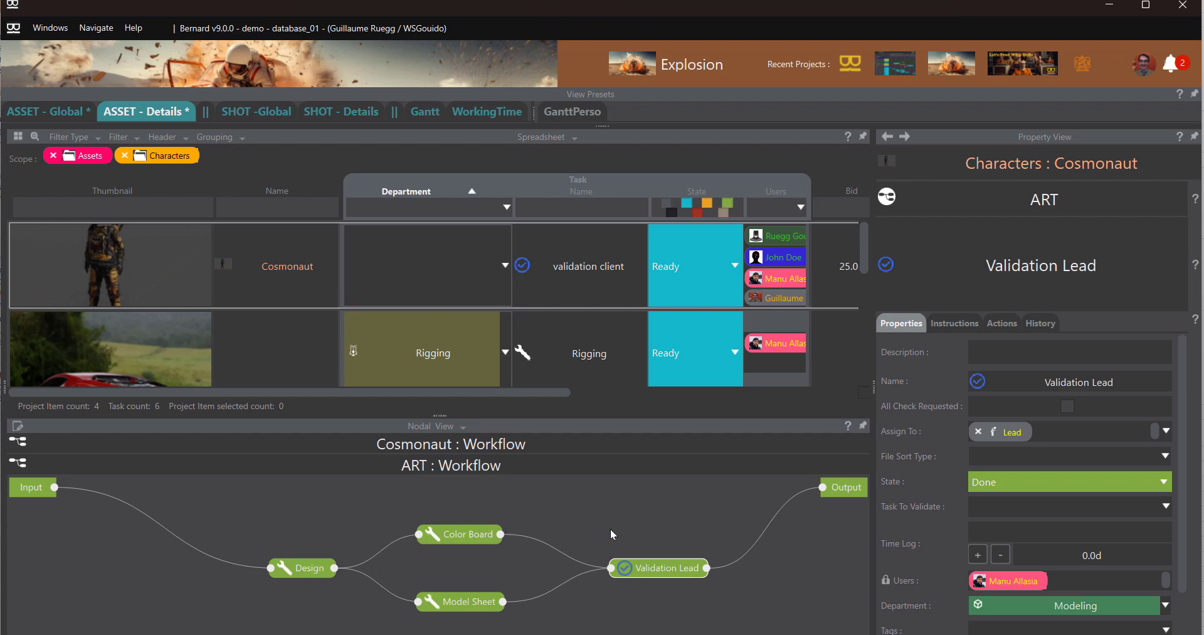
pyautogui.click(530, 443)
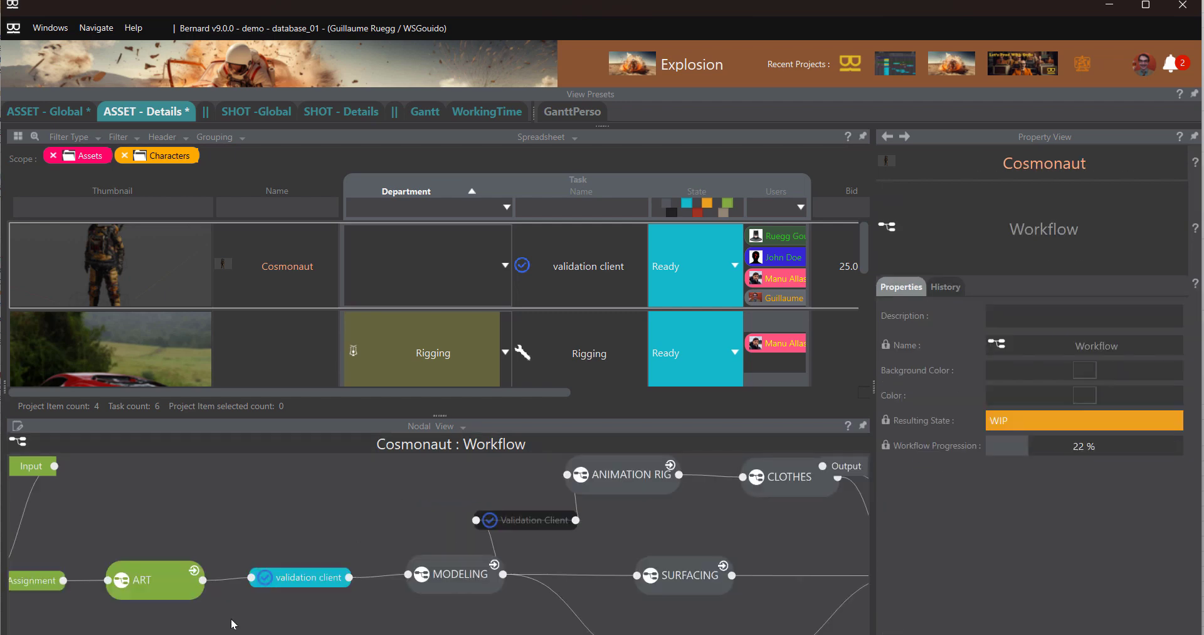
pyautogui.moveTo(307, 493); pyautogui.dragTo(443, 477)
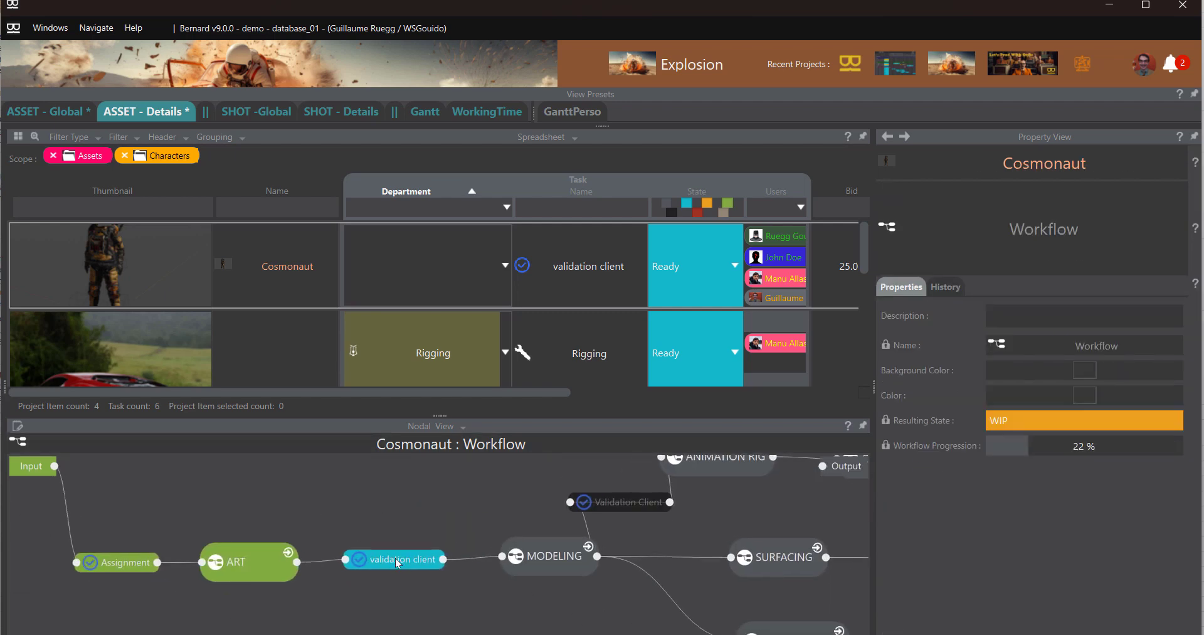
# Step: Set the validation client task before MODELING to Done and open the MODELING sub-workflow
pyautogui.click(396, 560)
pyautogui.click(1102, 447)
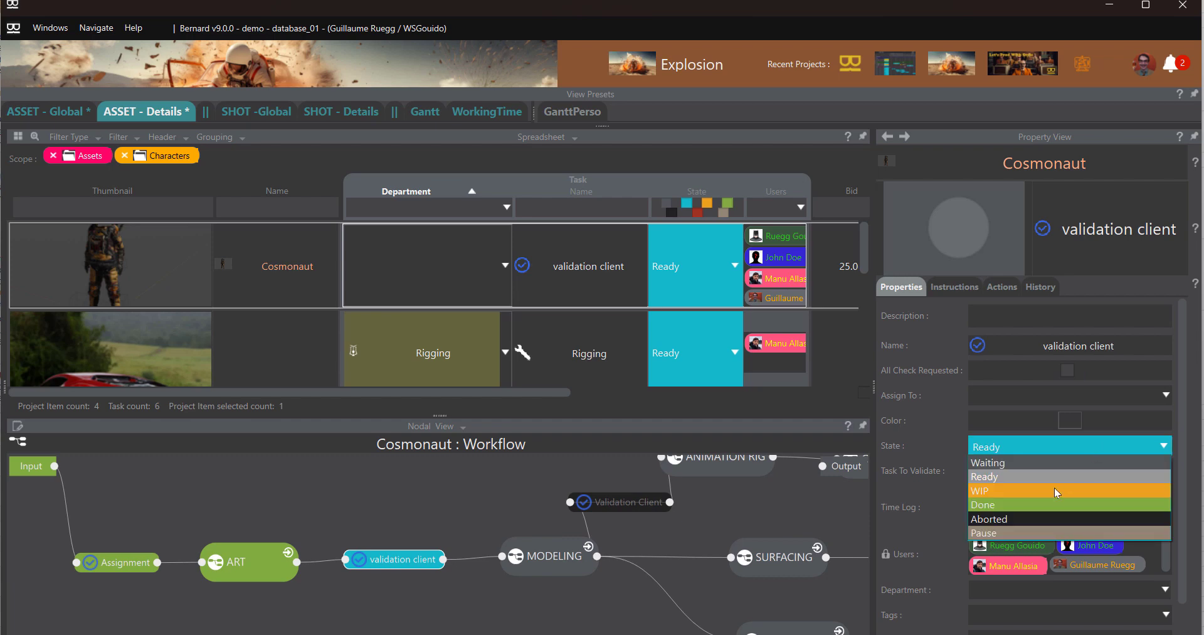
pyautogui.click(1008, 508)
pyautogui.click(555, 560)
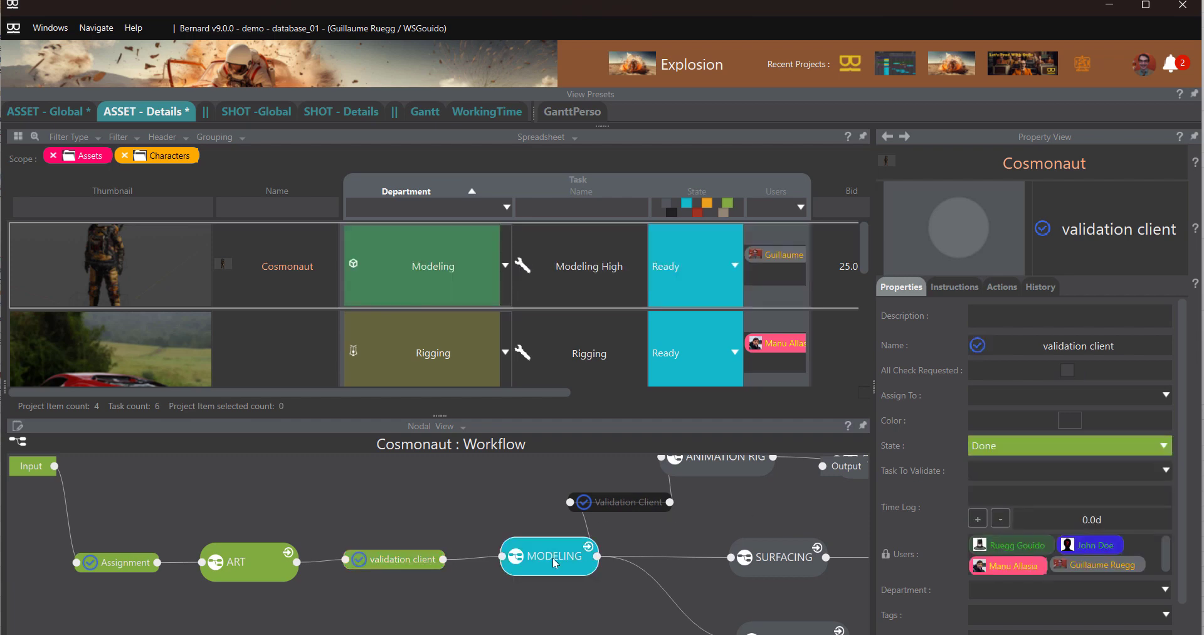
pyautogui.doubleClick(552, 556)
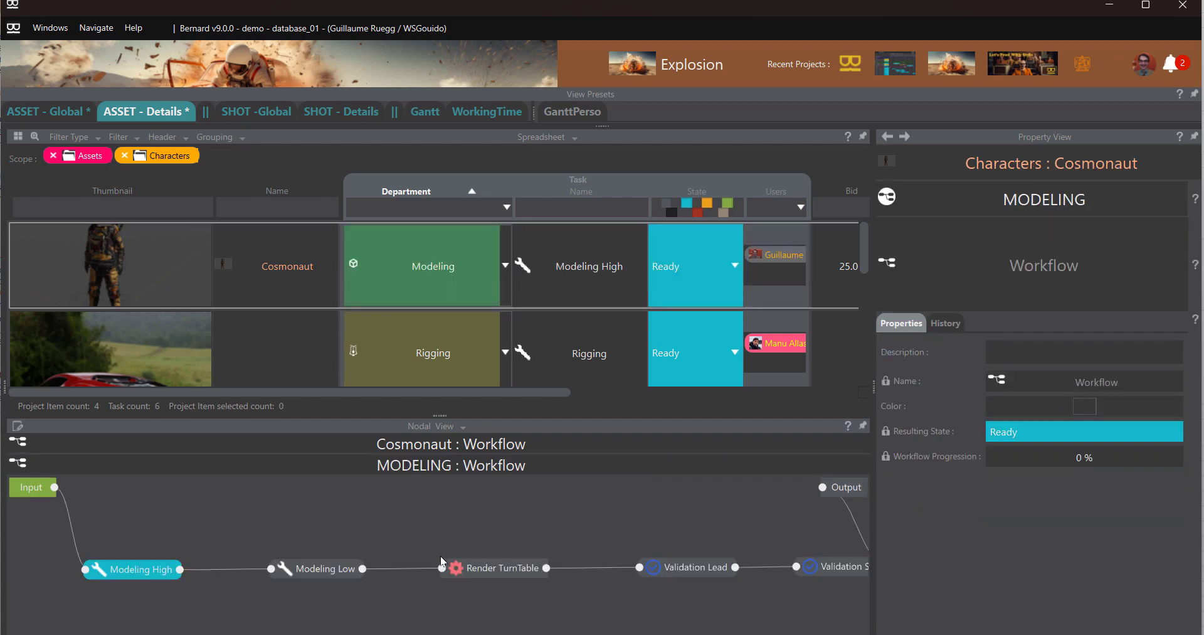
# Step: Add a correction note reading "test" to the Modeling High task
pyautogui.moveTo(210, 533); pyautogui.dragTo(328, 523)
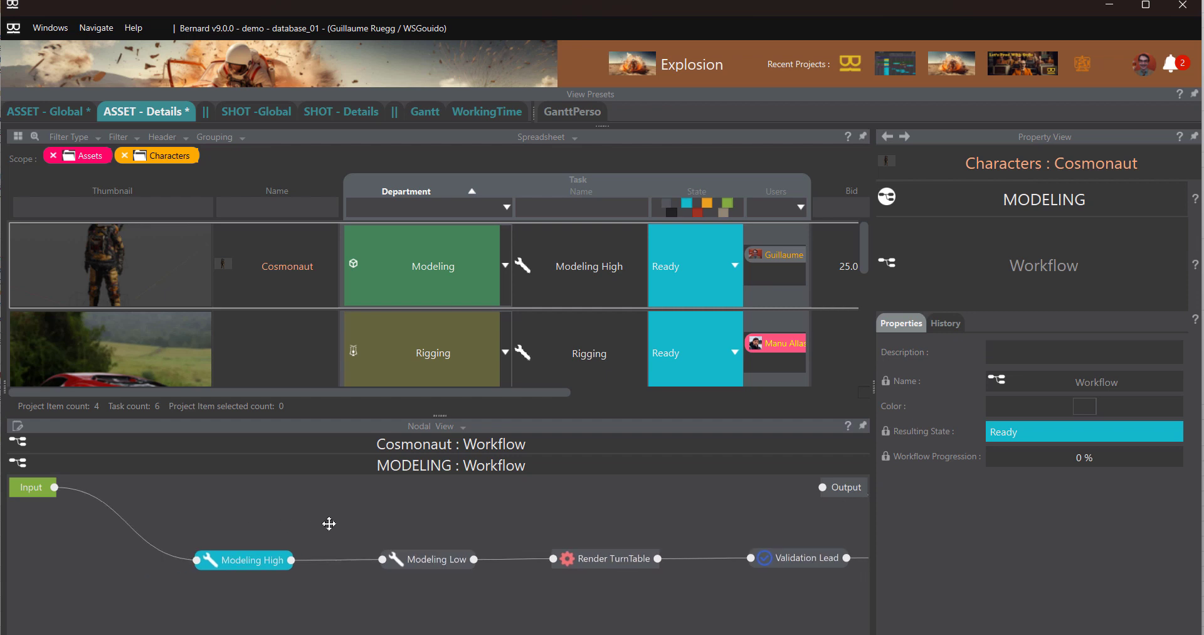
pyautogui.click(262, 561)
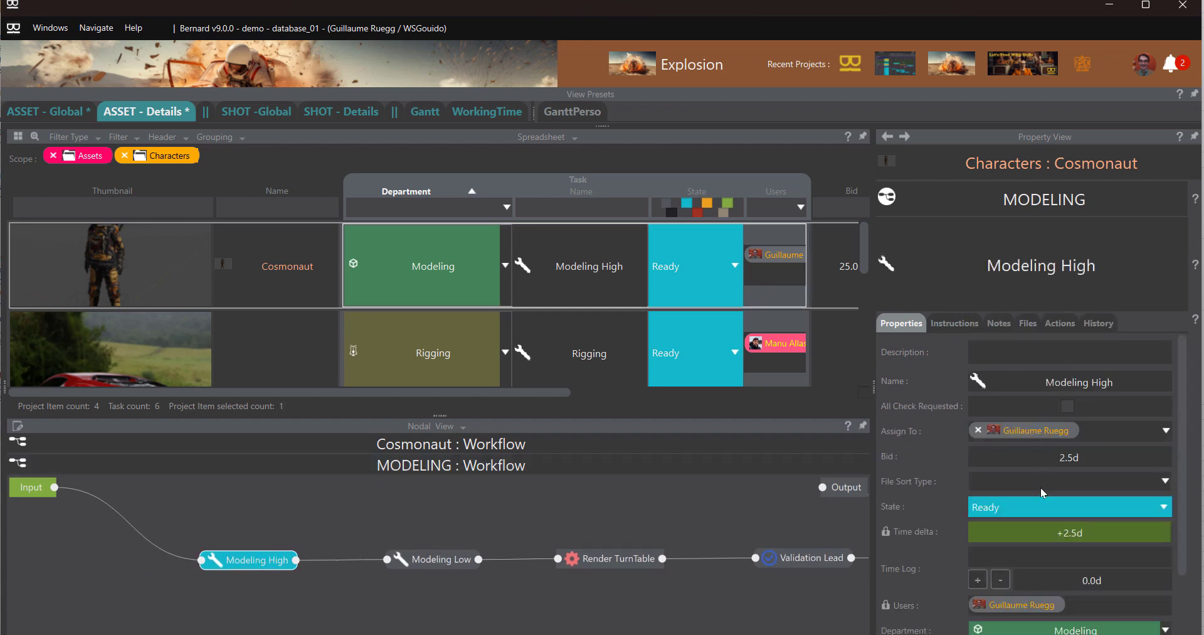
pyautogui.click(1002, 324)
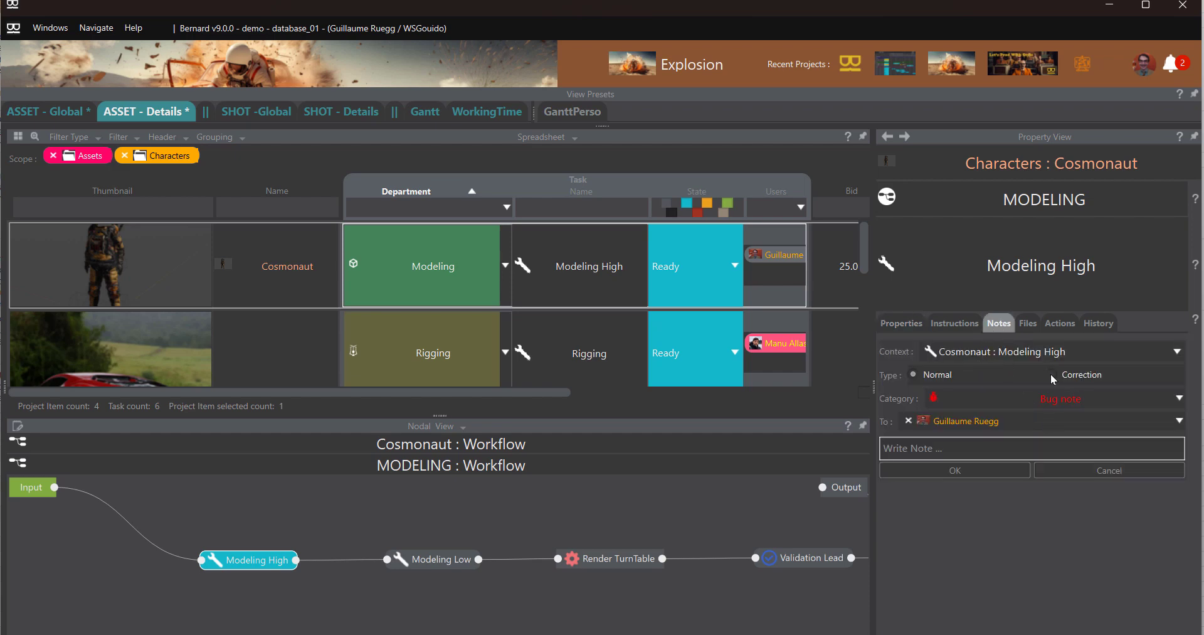
pyautogui.click(1050, 375)
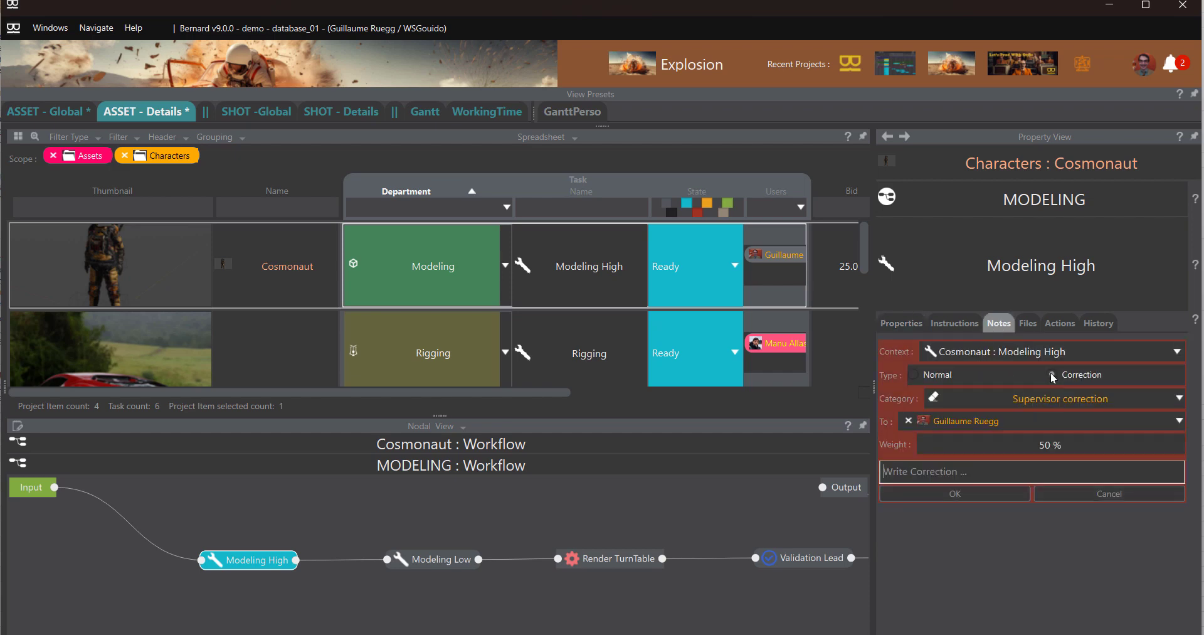
pyautogui.click(961, 473)
pyautogui.write('test')
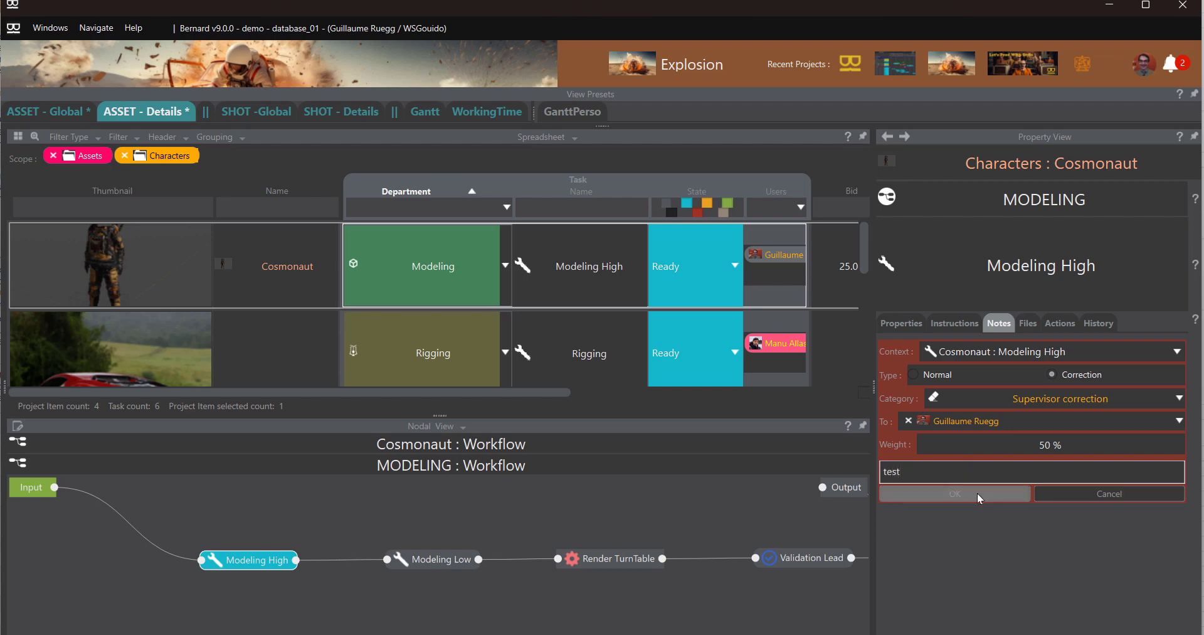
pyautogui.click(980, 495)
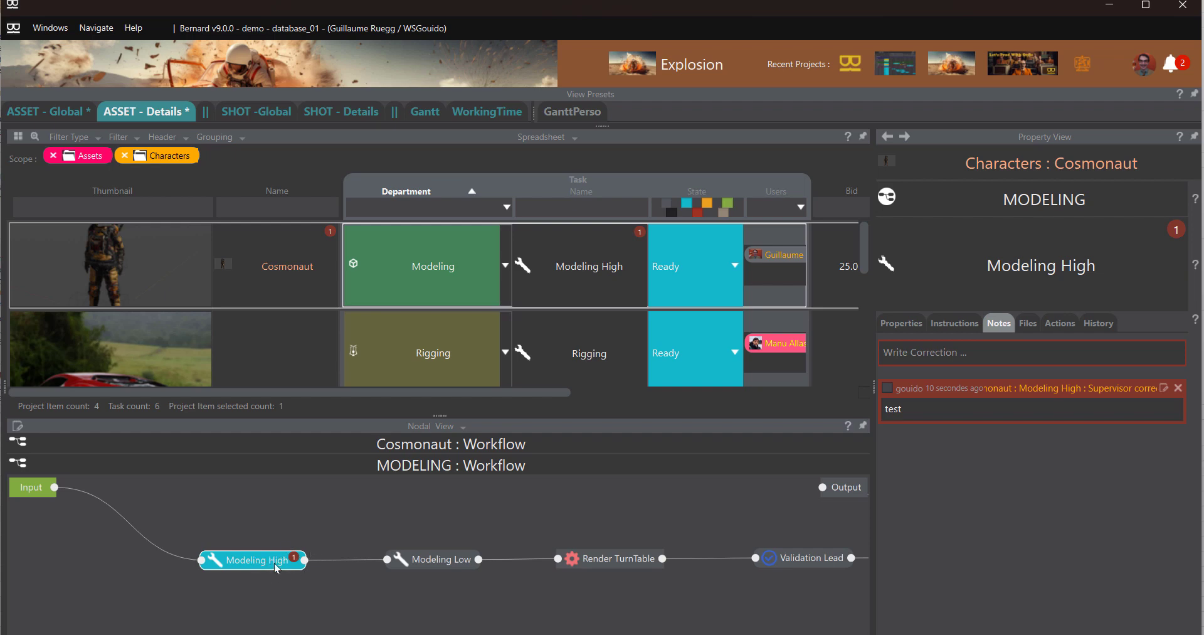
# Step: Mark the "test" correction as completed and reactivate it, and try to set the Modeling High task to Done
pyautogui.click(886, 388)
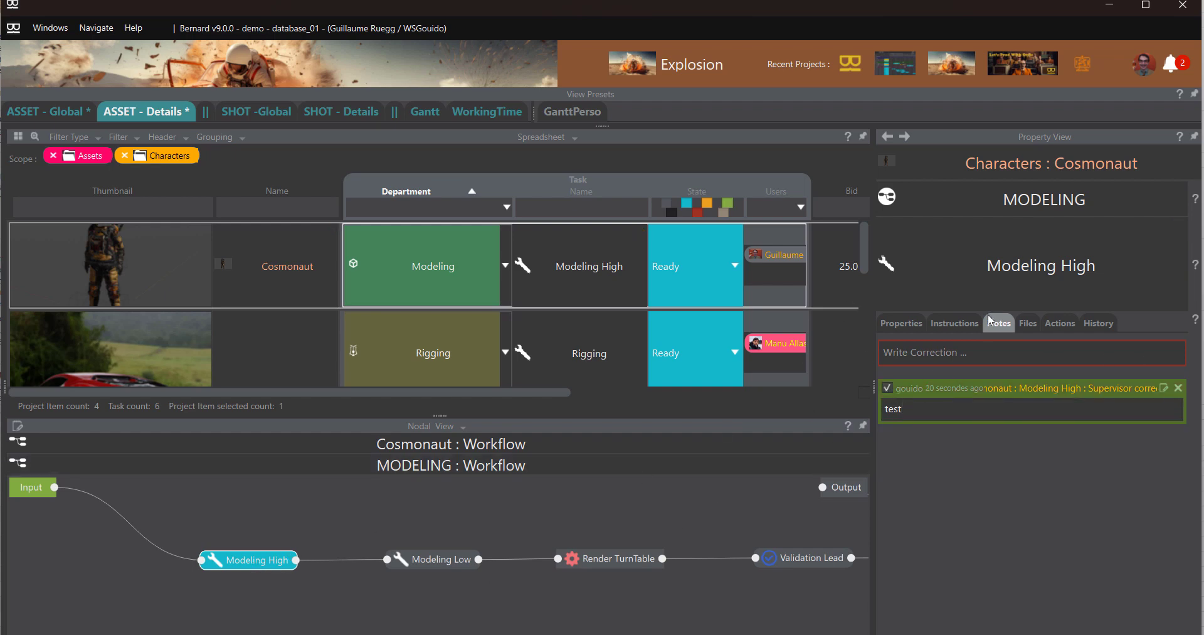
pyautogui.click(887, 387)
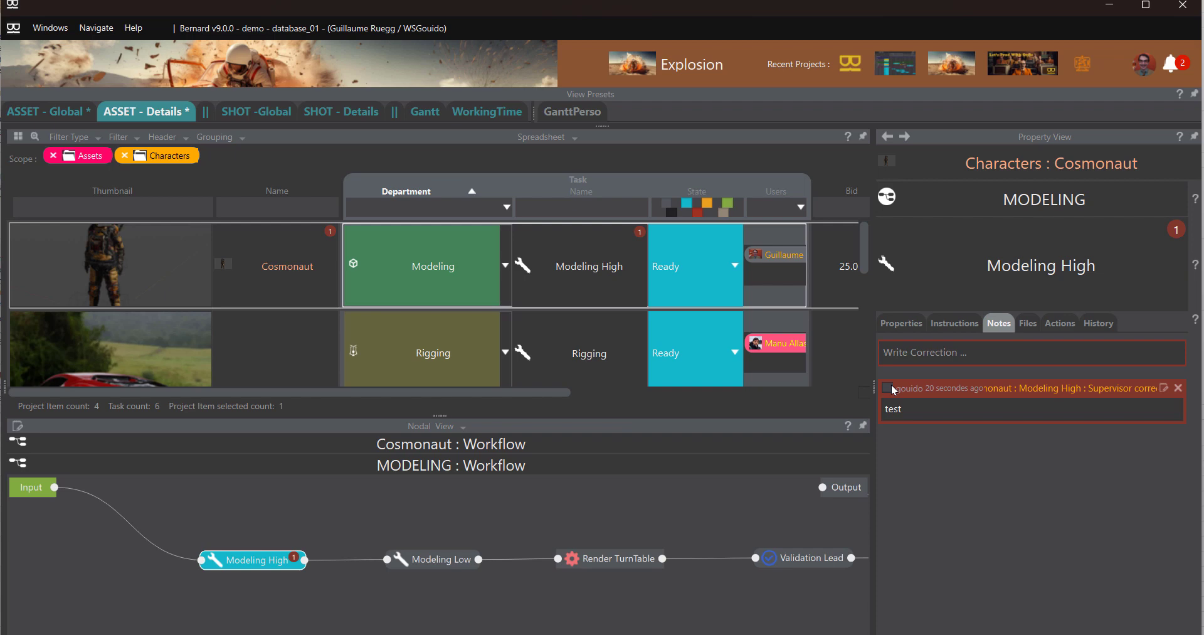
pyautogui.click(915, 324)
pyautogui.click(1096, 504)
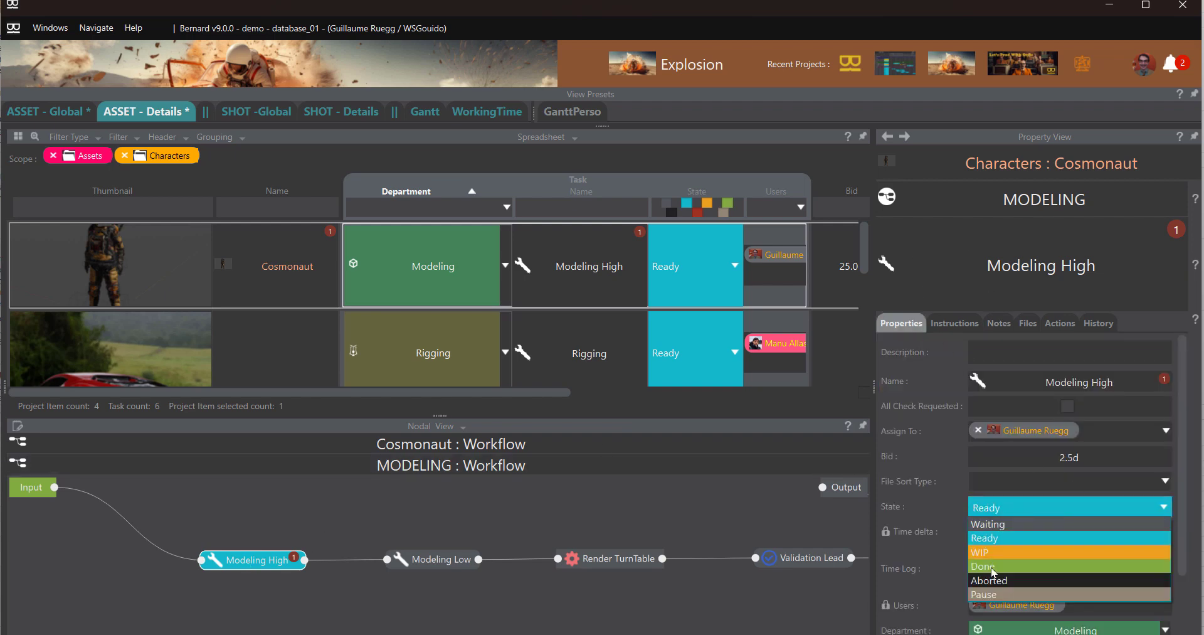
pyautogui.click(995, 567)
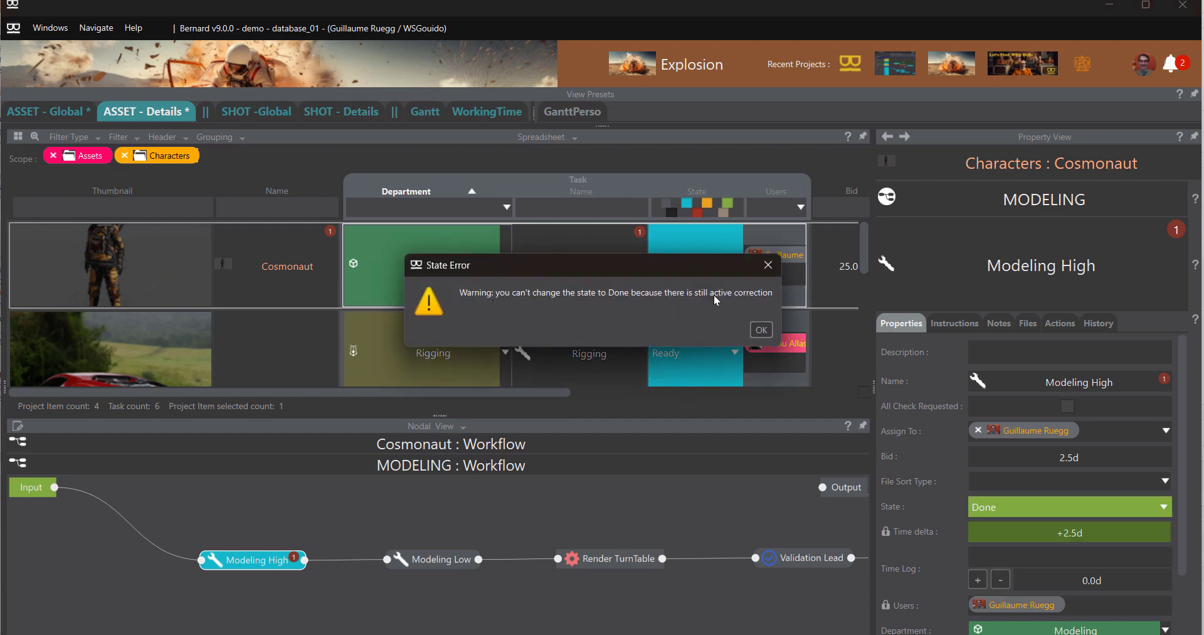
pyautogui.click(762, 330)
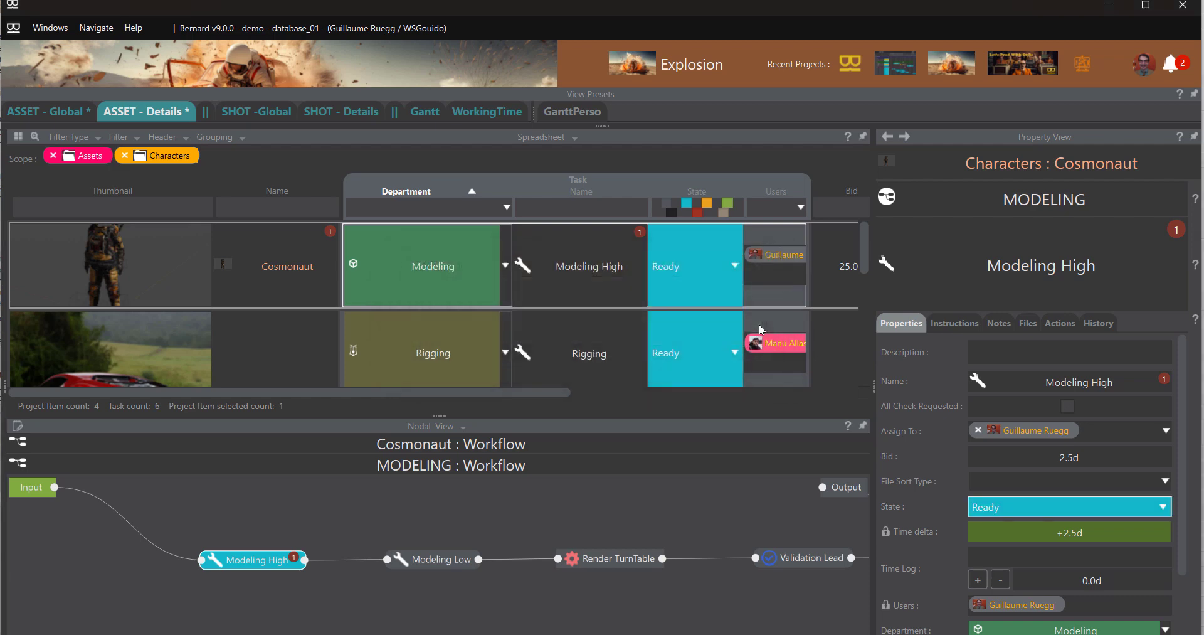
# Step: Mark the "test" correction as completed and advance the Modeling High task through WIP to Done using its instructions
pyautogui.click(992, 325)
pyautogui.click(887, 388)
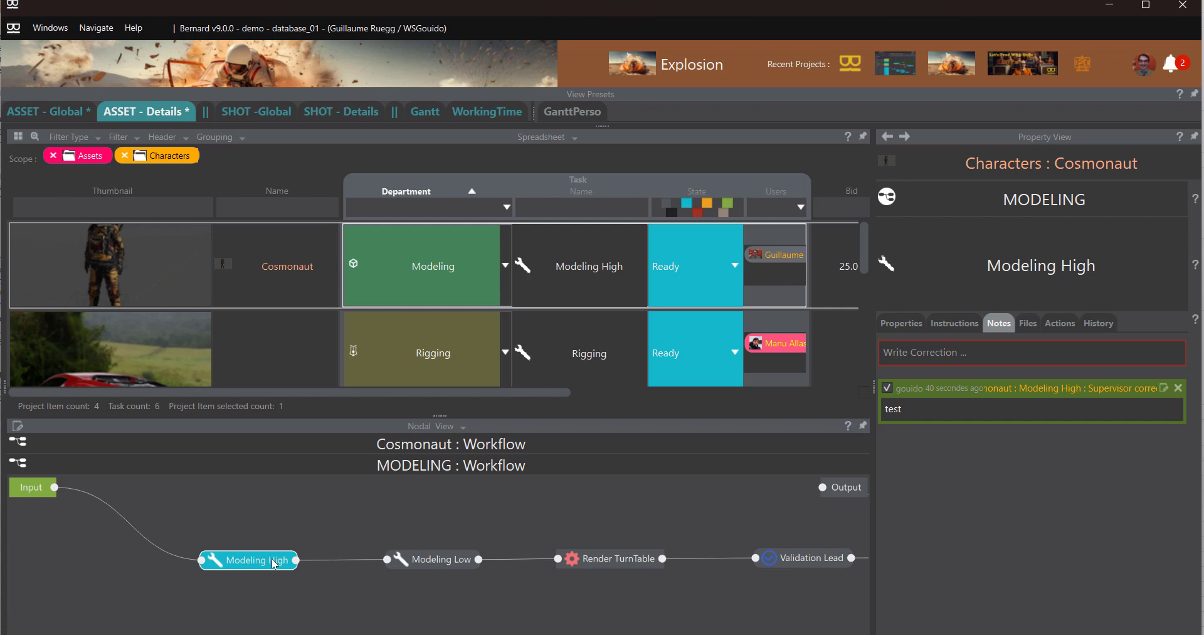
pyautogui.click(961, 322)
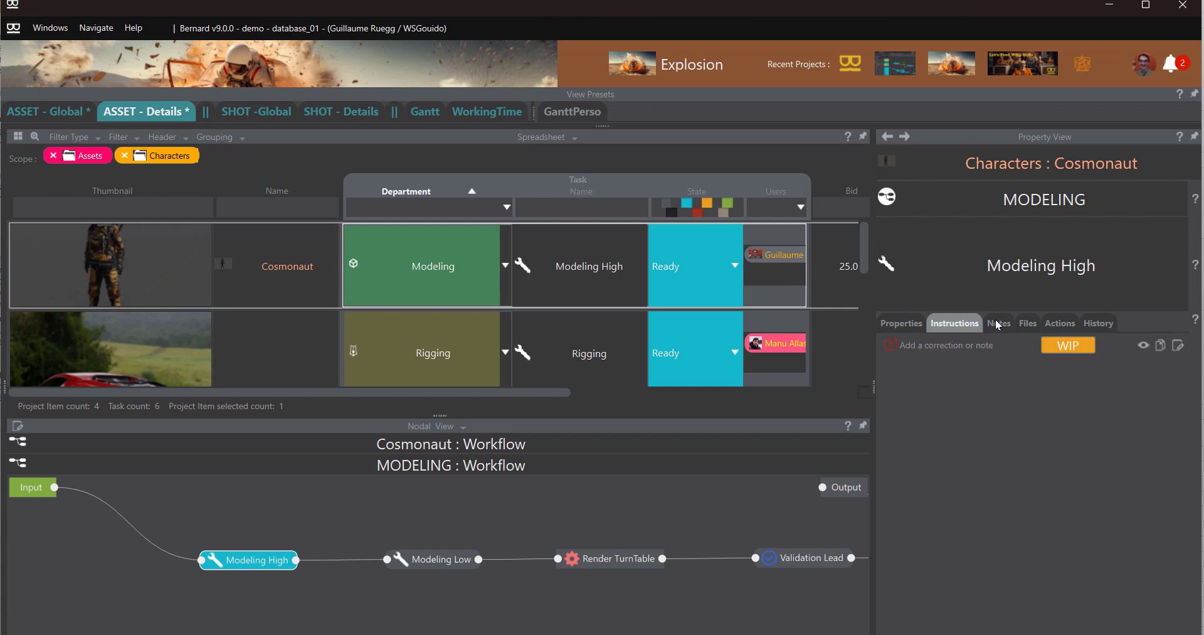
pyautogui.click(1057, 350)
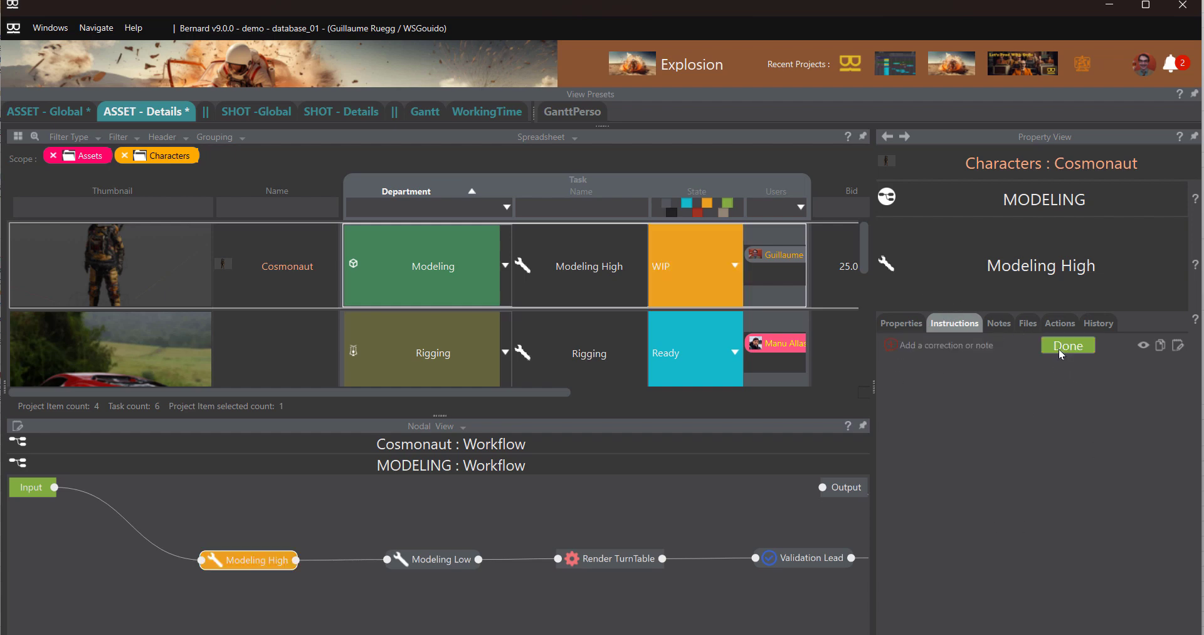
pyautogui.click(1059, 349)
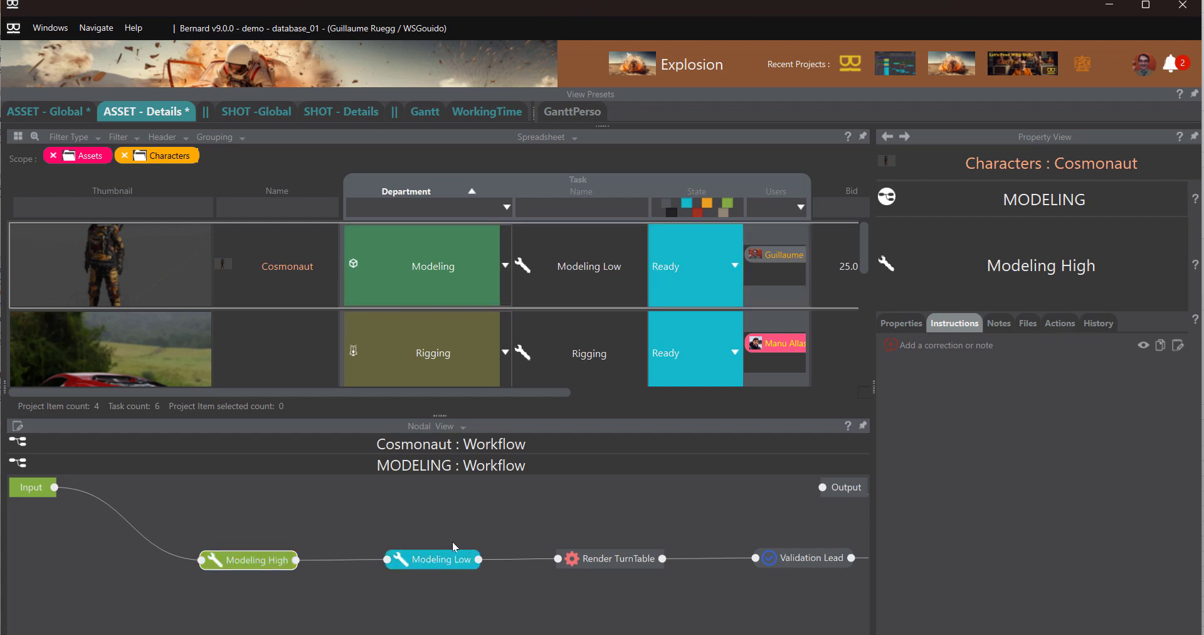
# Step: Set Cosmonaut's Modeling Low task to Done from the spreadsheet
pyautogui.click(443, 558)
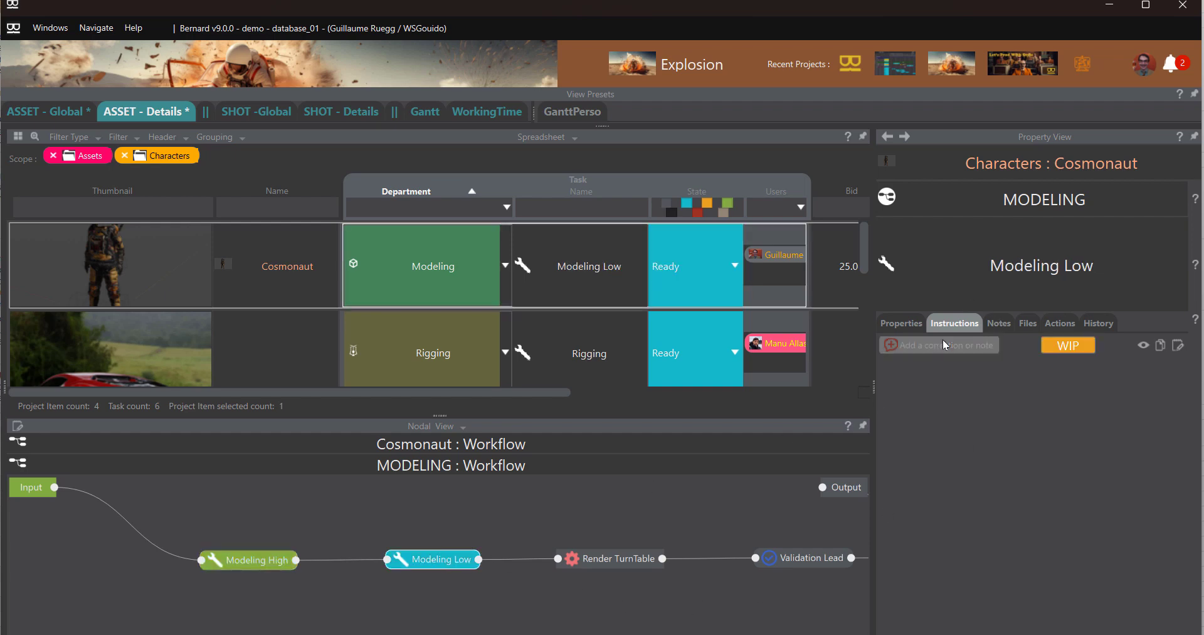
pyautogui.click(735, 266)
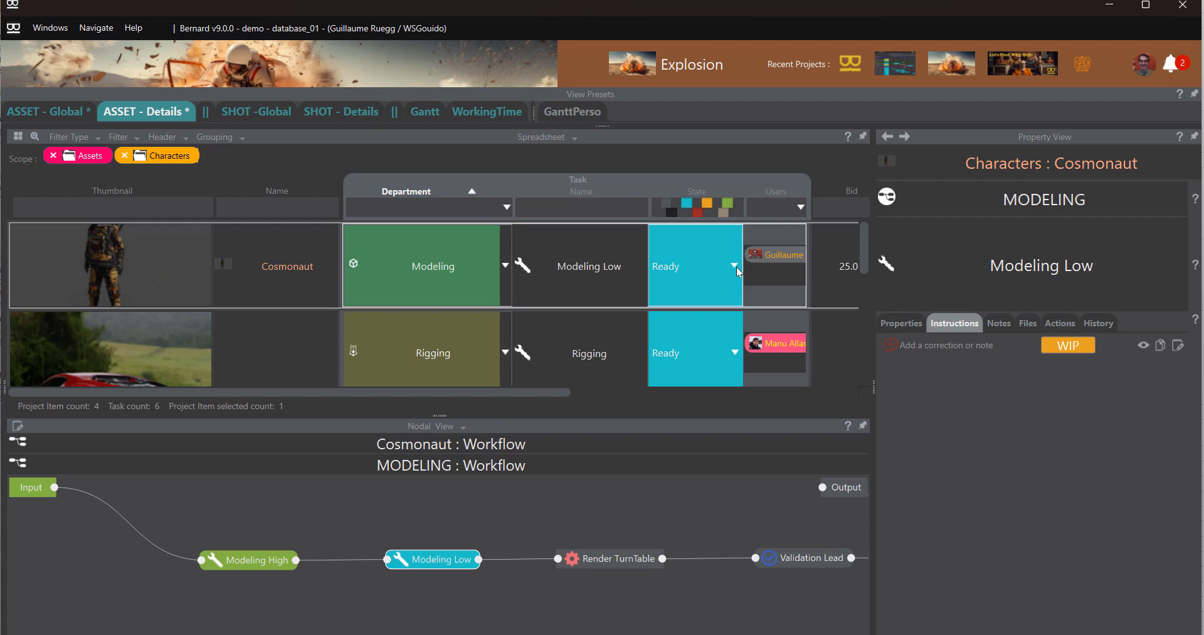
pyautogui.click(691, 355)
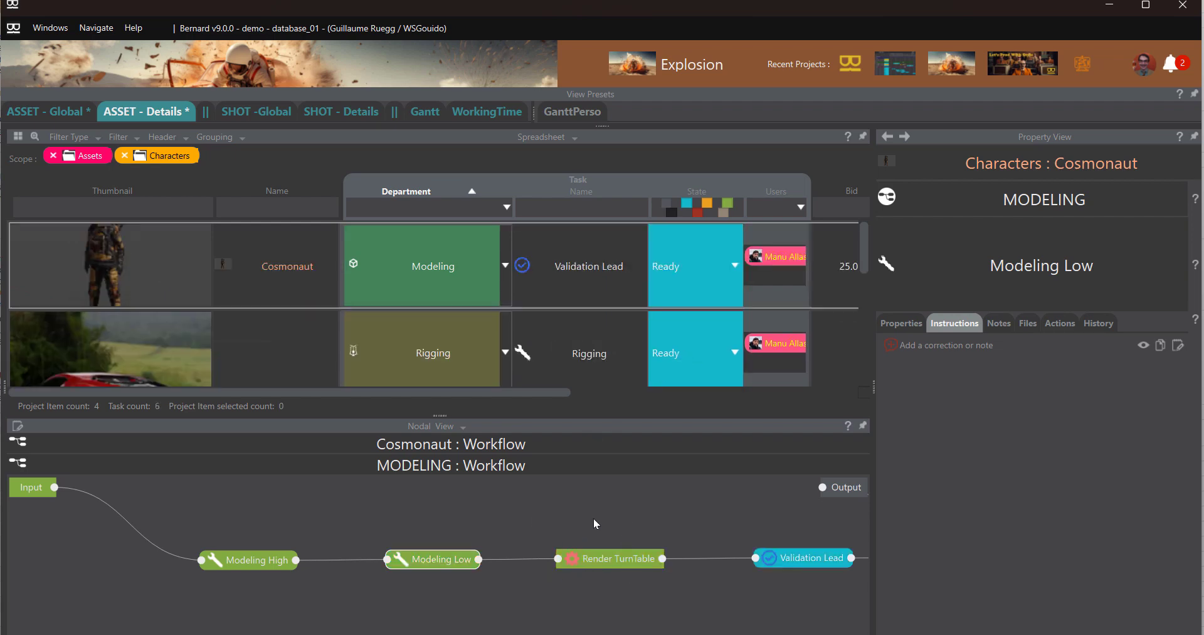
# Step: Examine the Render TurnTable script task's command, execution log and the computers it can launch on
pyautogui.click(593, 559)
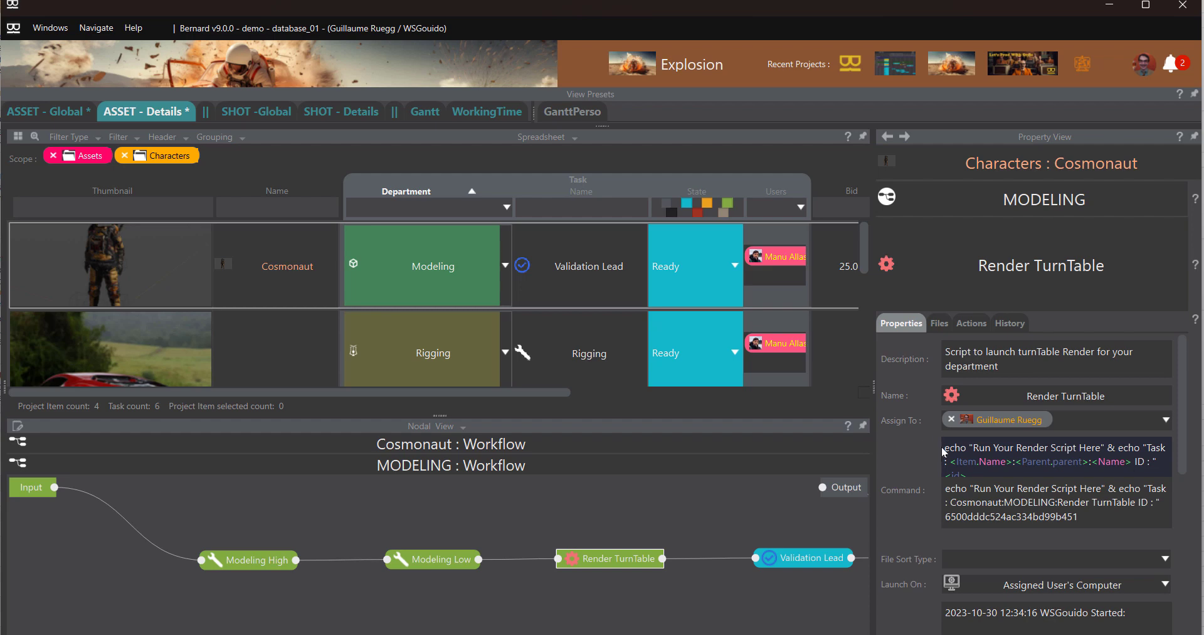
pyautogui.scroll(-3, 1022, 517)
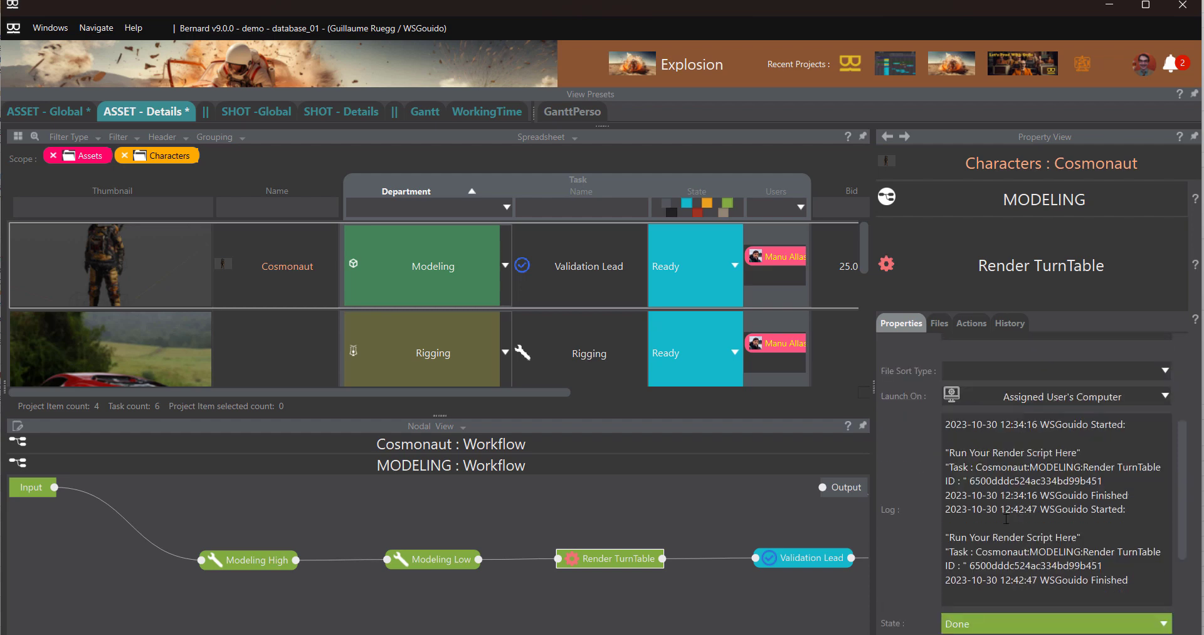
pyautogui.click(1163, 396)
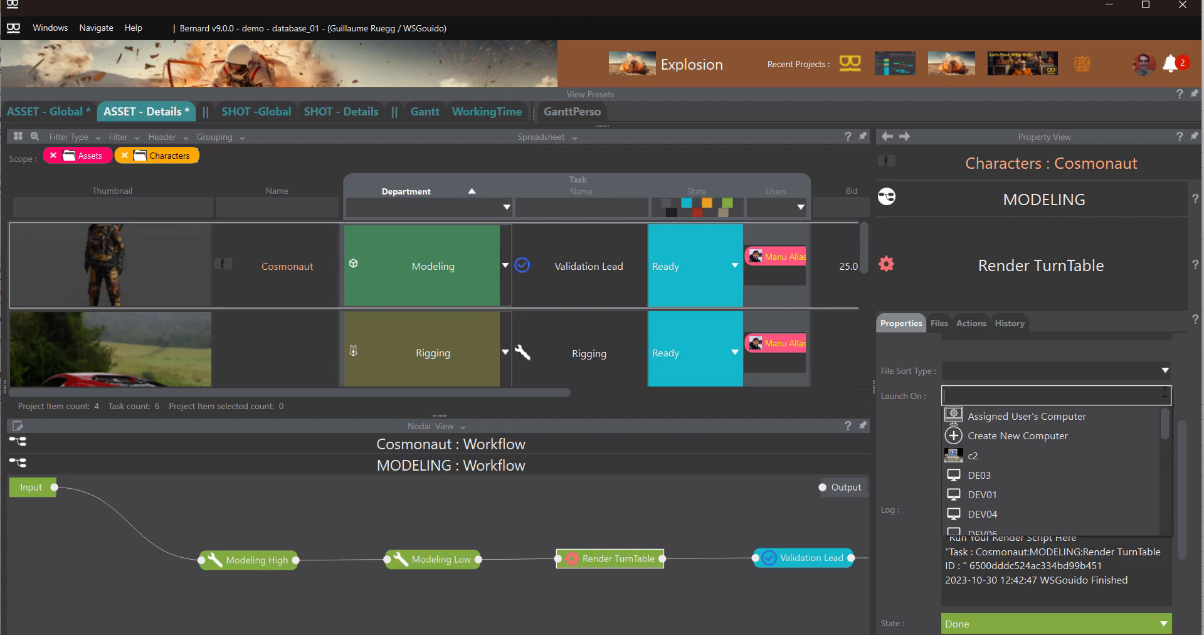
pyautogui.click(1181, 392)
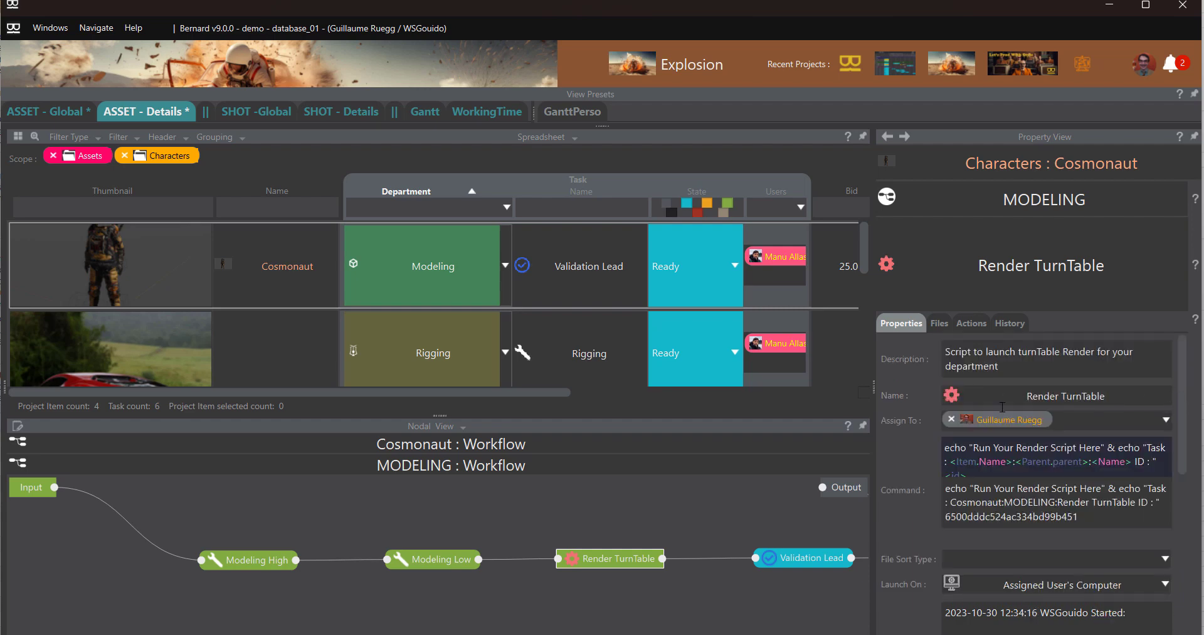